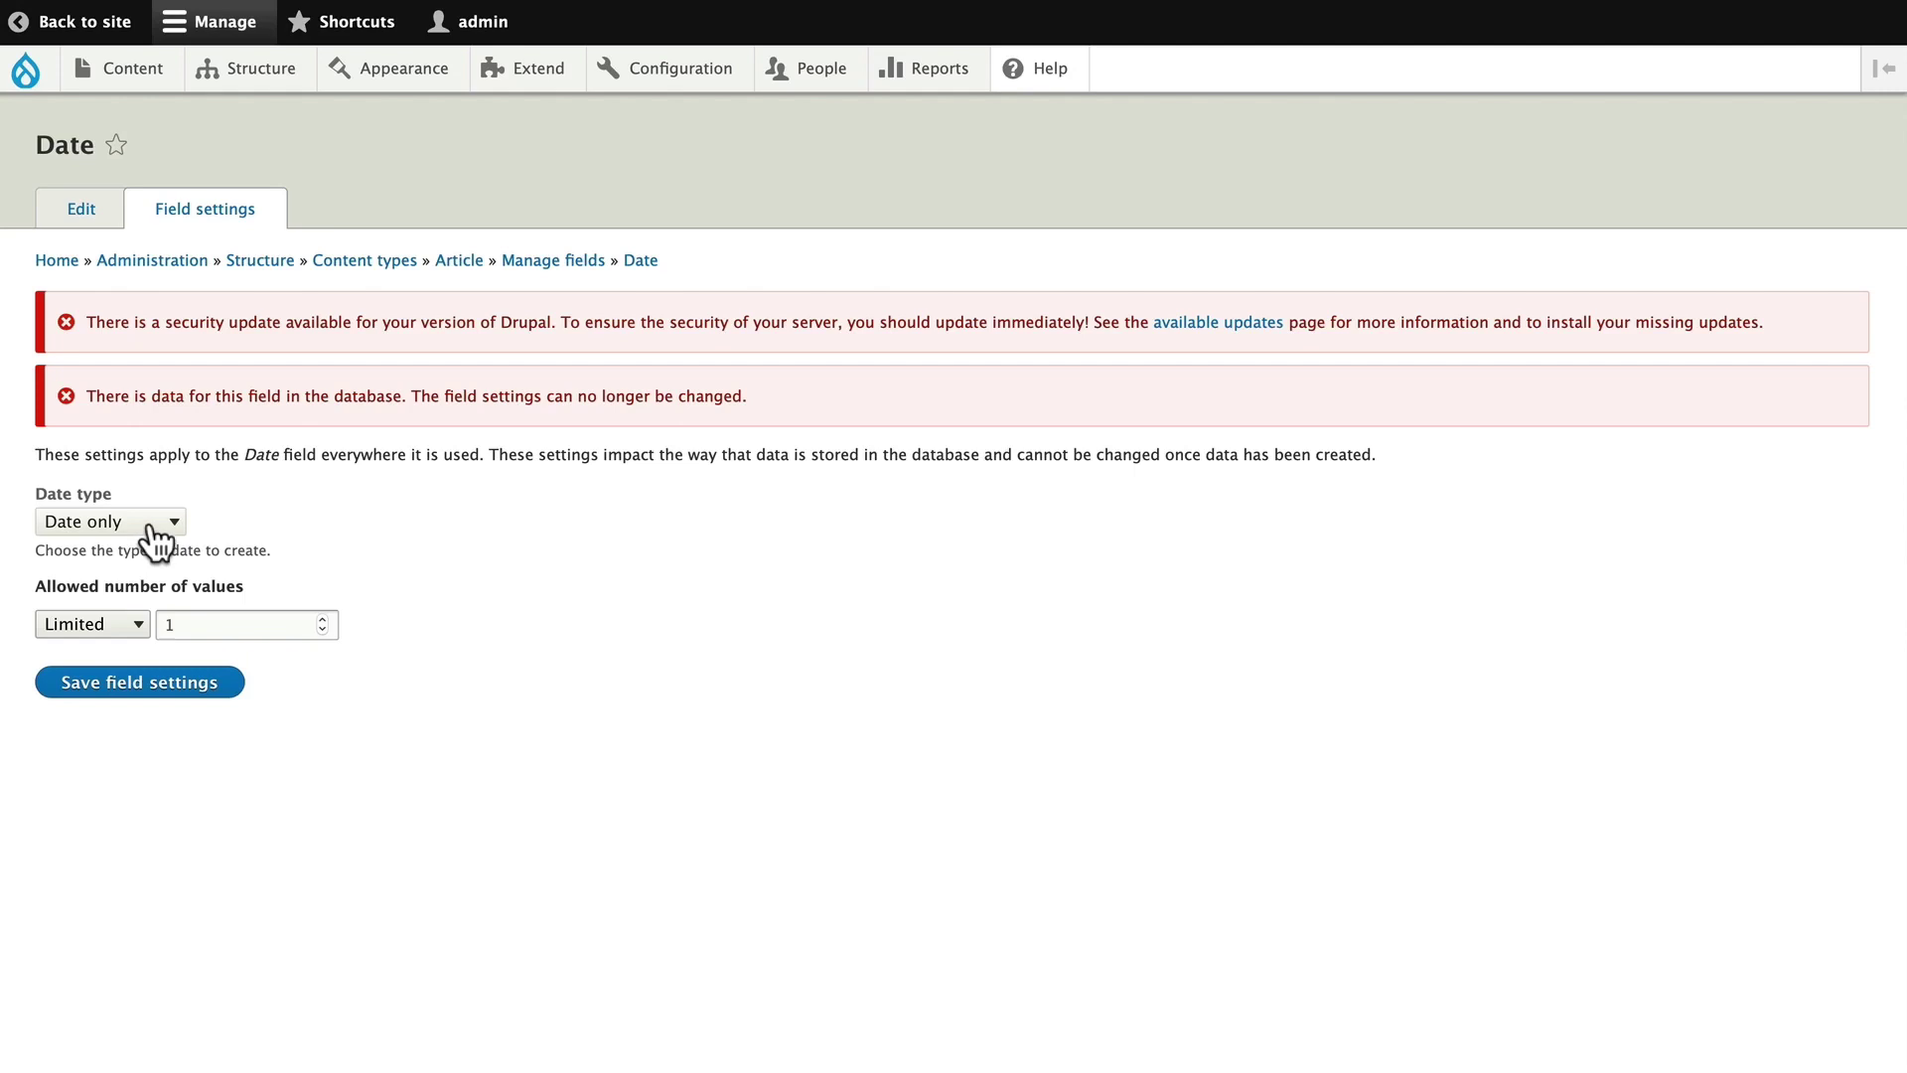
- View the site and highlight the time portion of the article's Date line
left_click(84, 21)
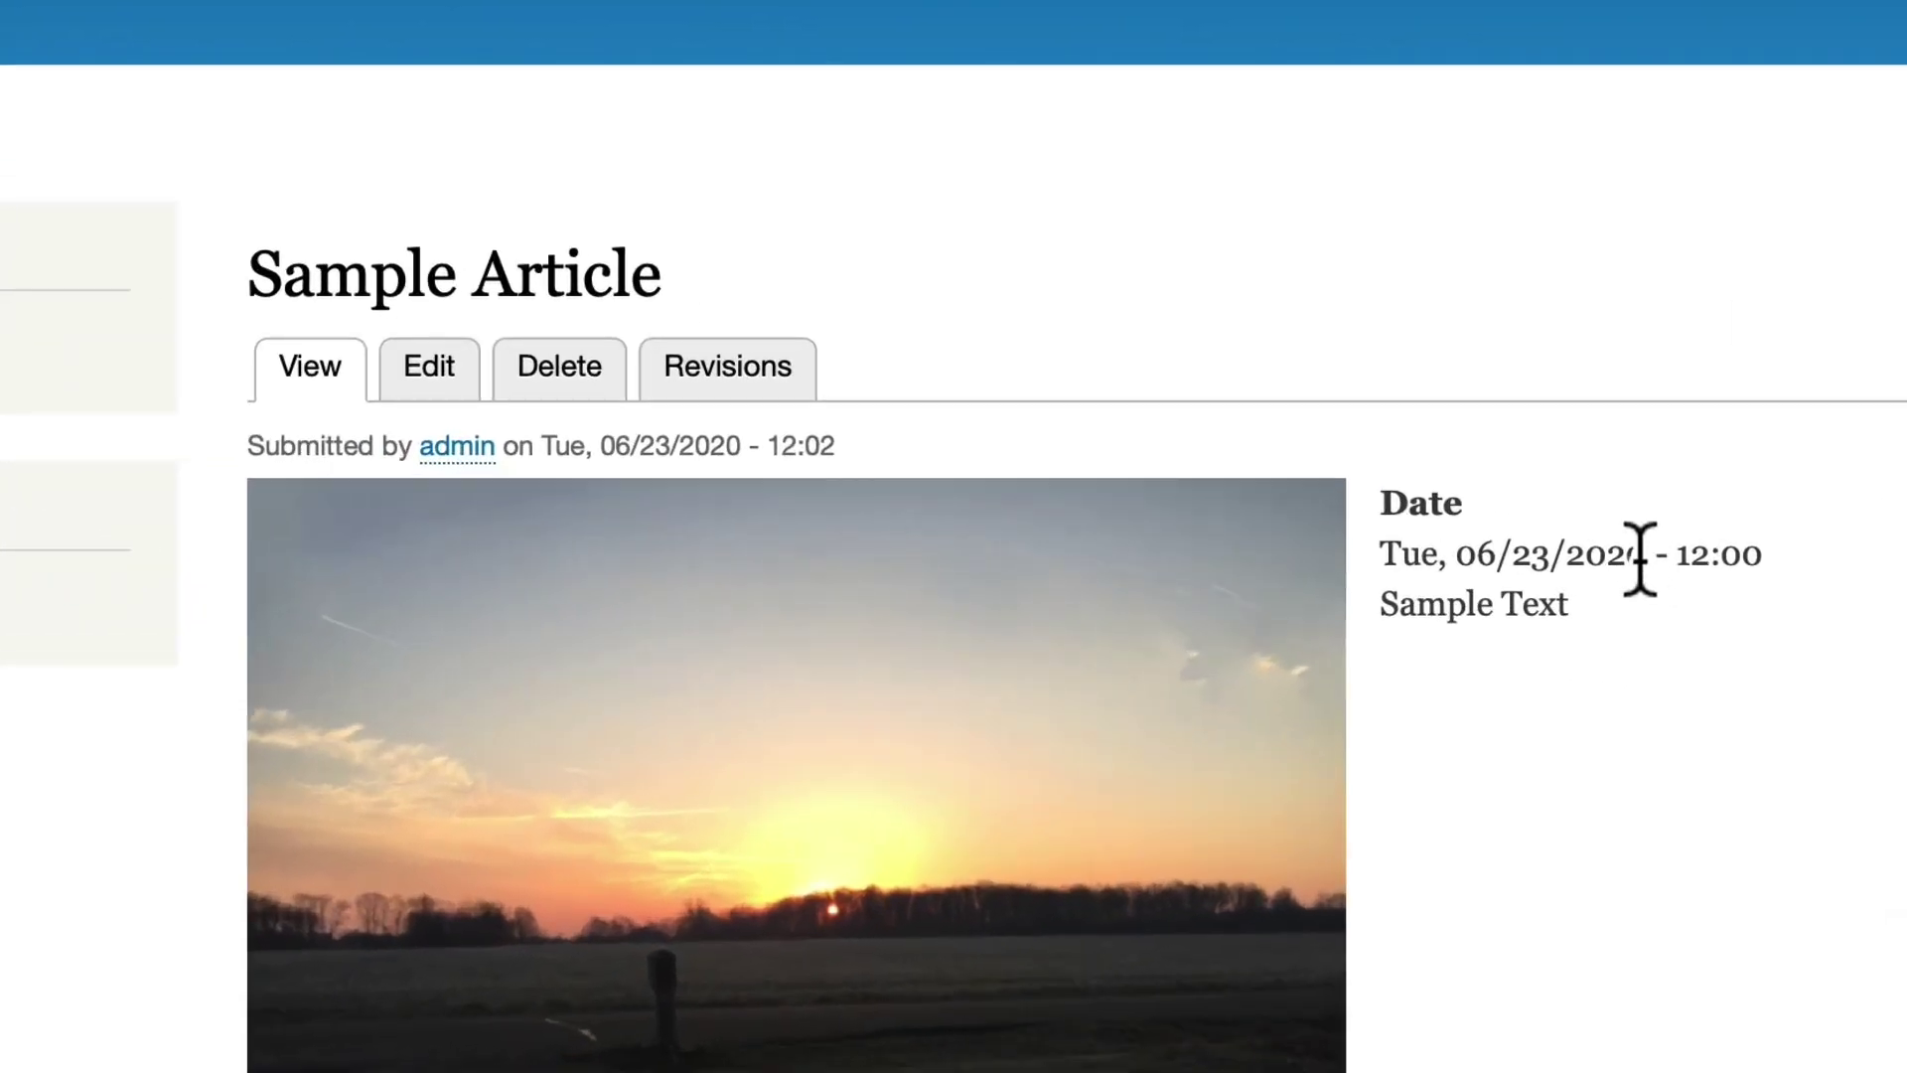
left_click_drag(1316, 546, 1389, 545)
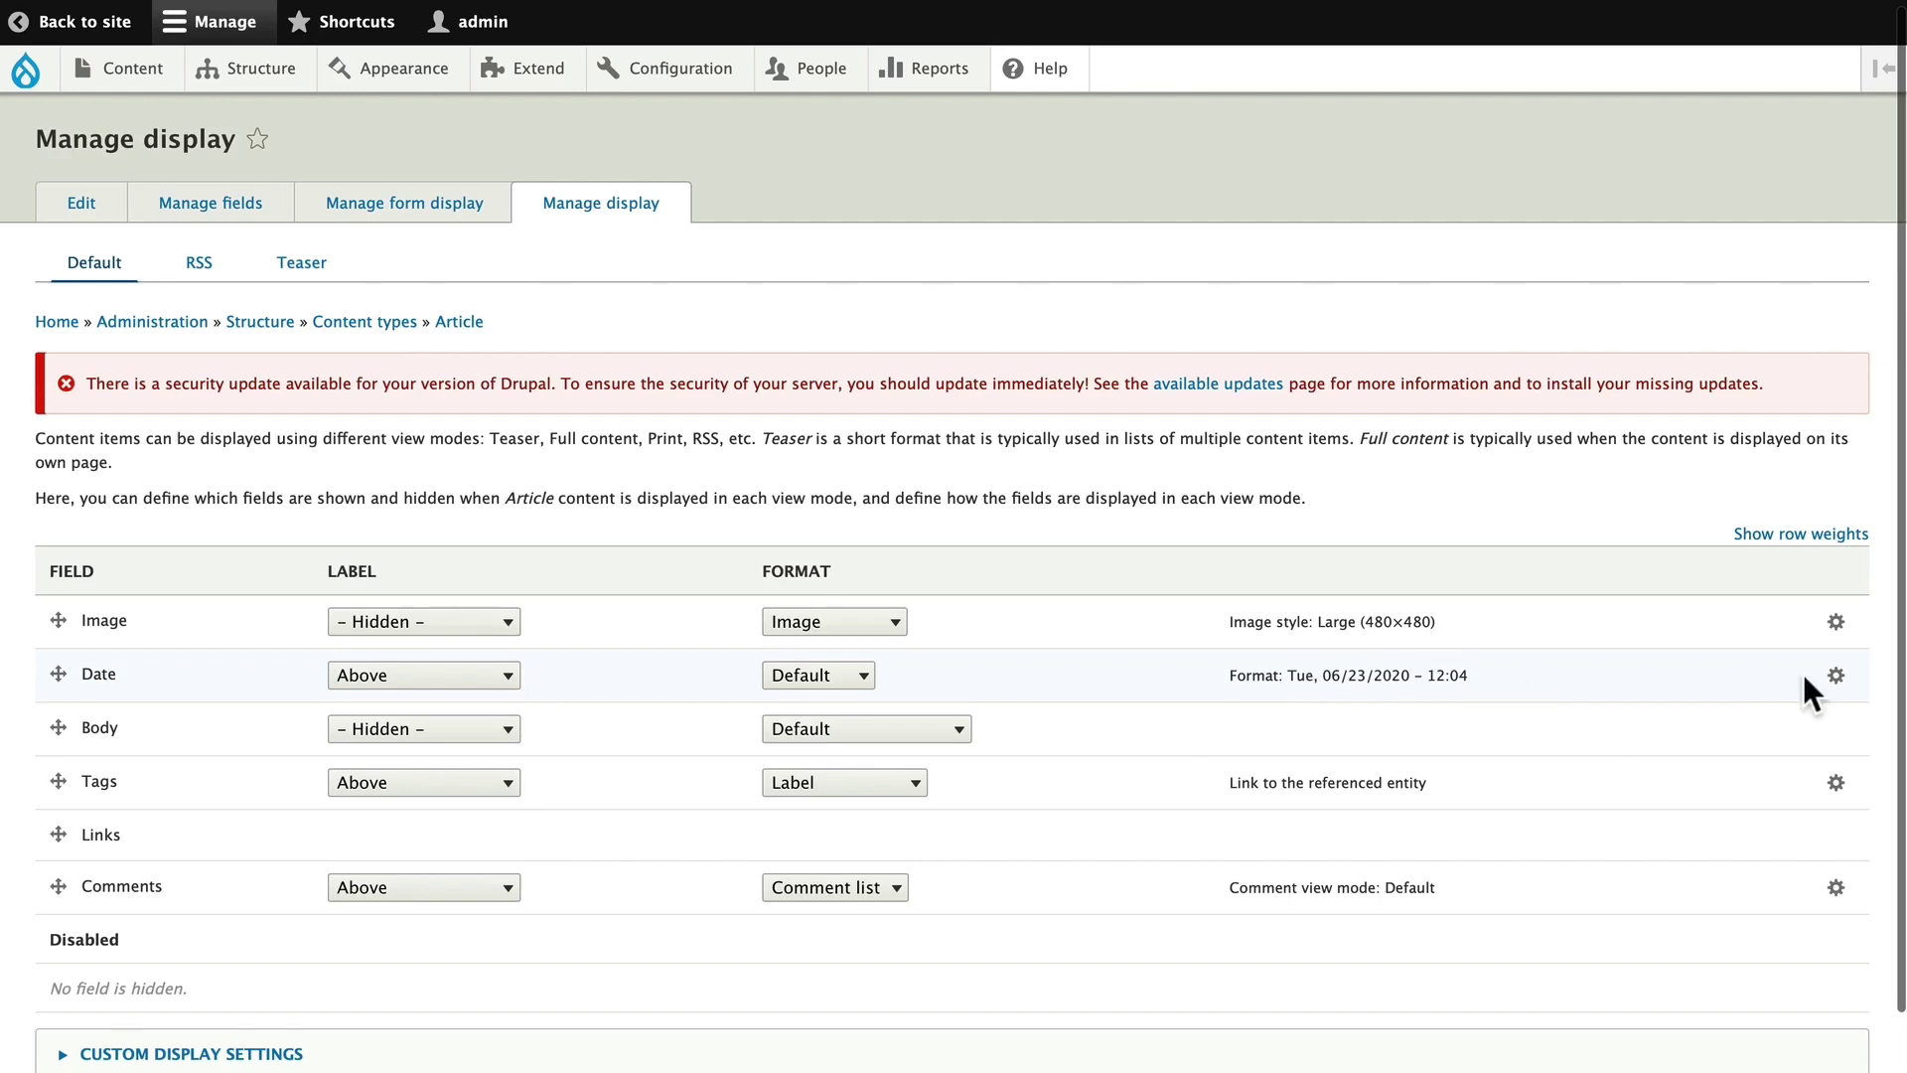
- Review the Date field's format options in Manage display, keeping Default medium date
left_click(1835, 676)
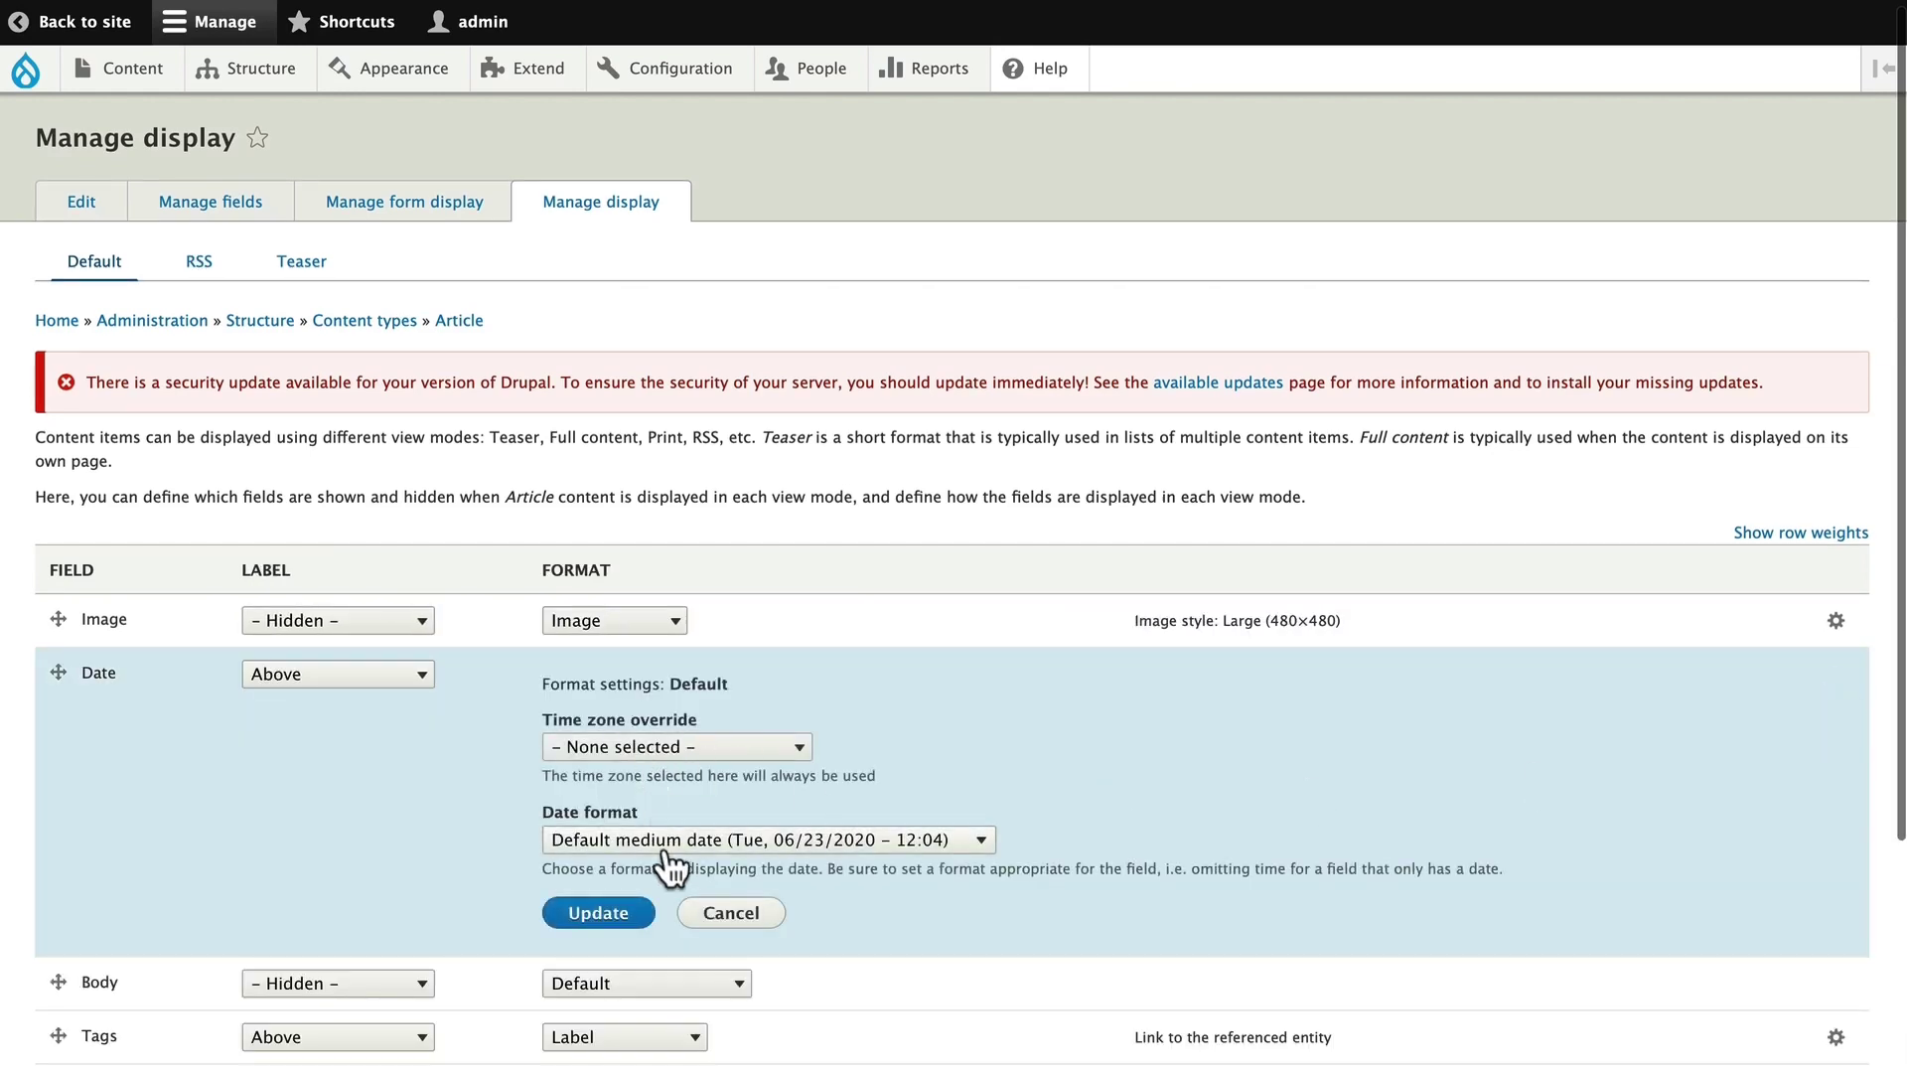
left_click(667, 845)
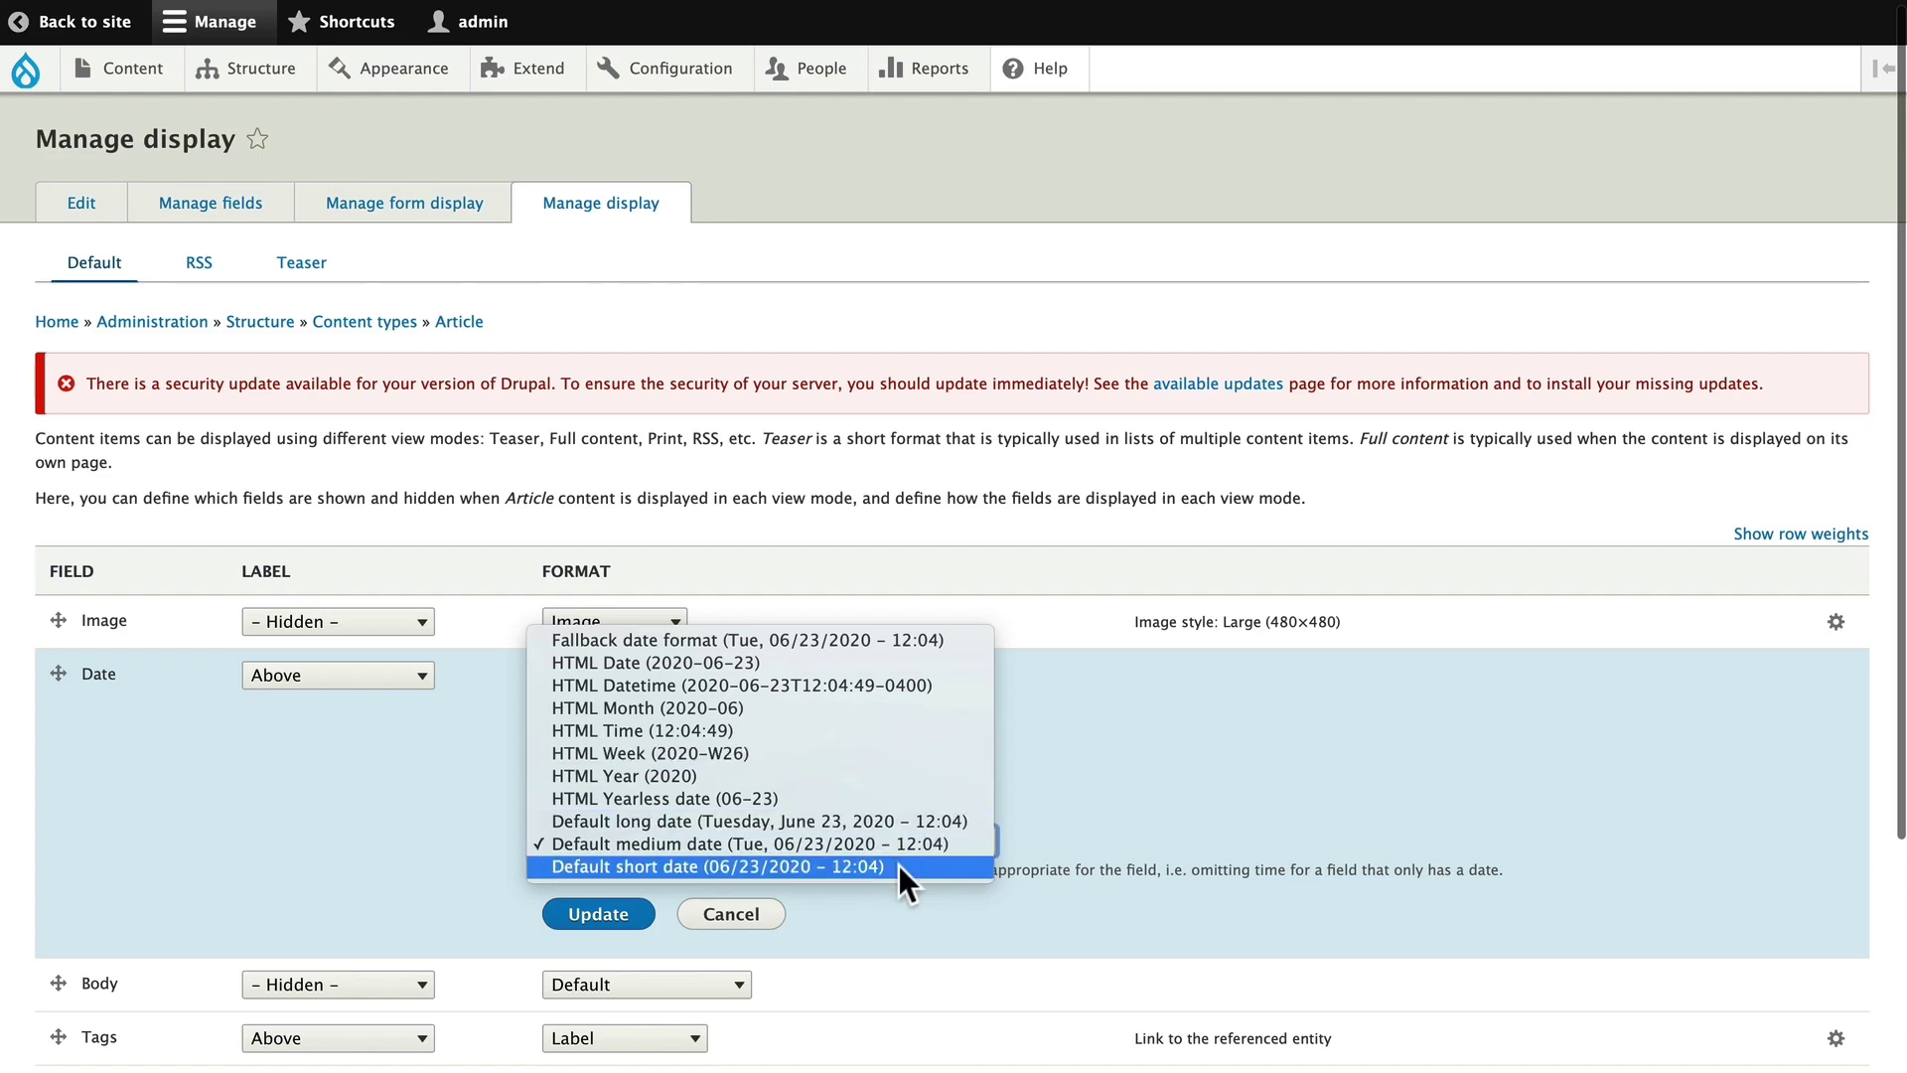
- Go to Date and time formats and examine the Default long date format string
left_click(656, 85)
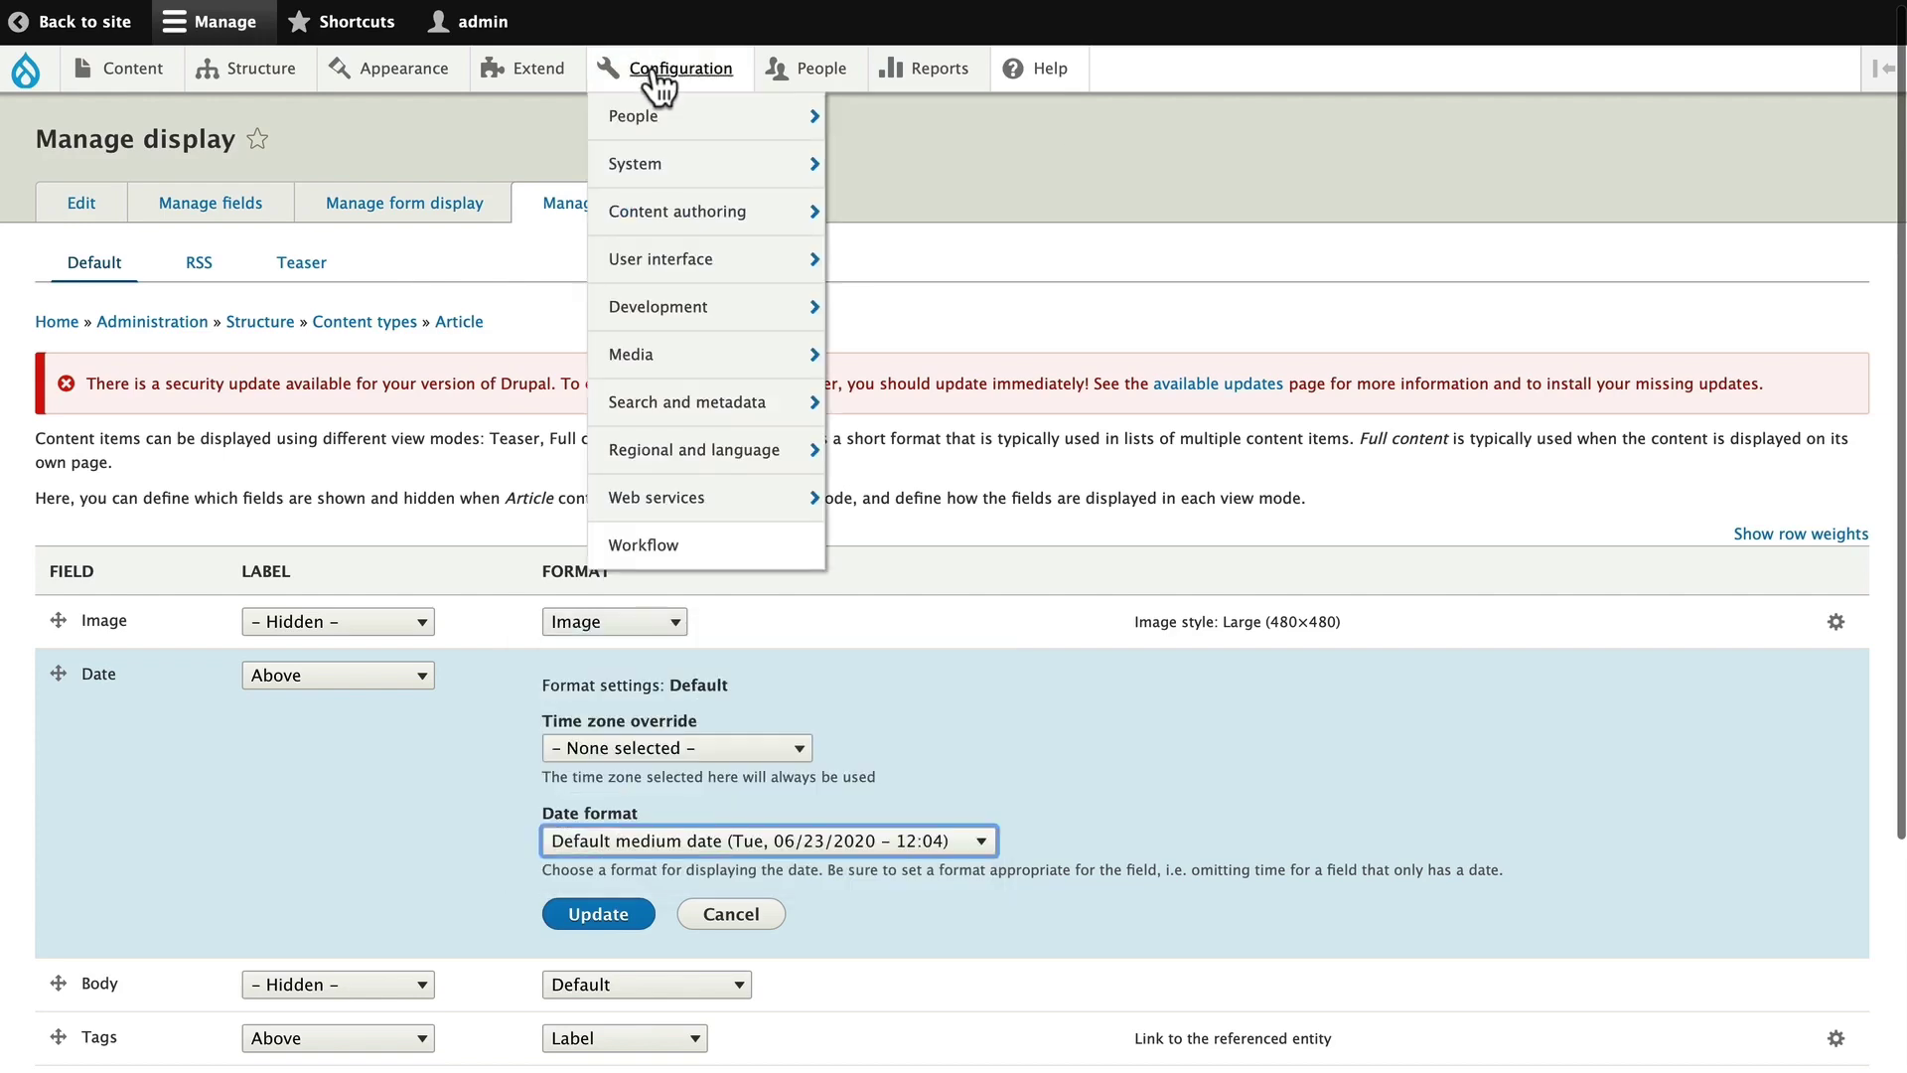
mouse_move(656, 455)
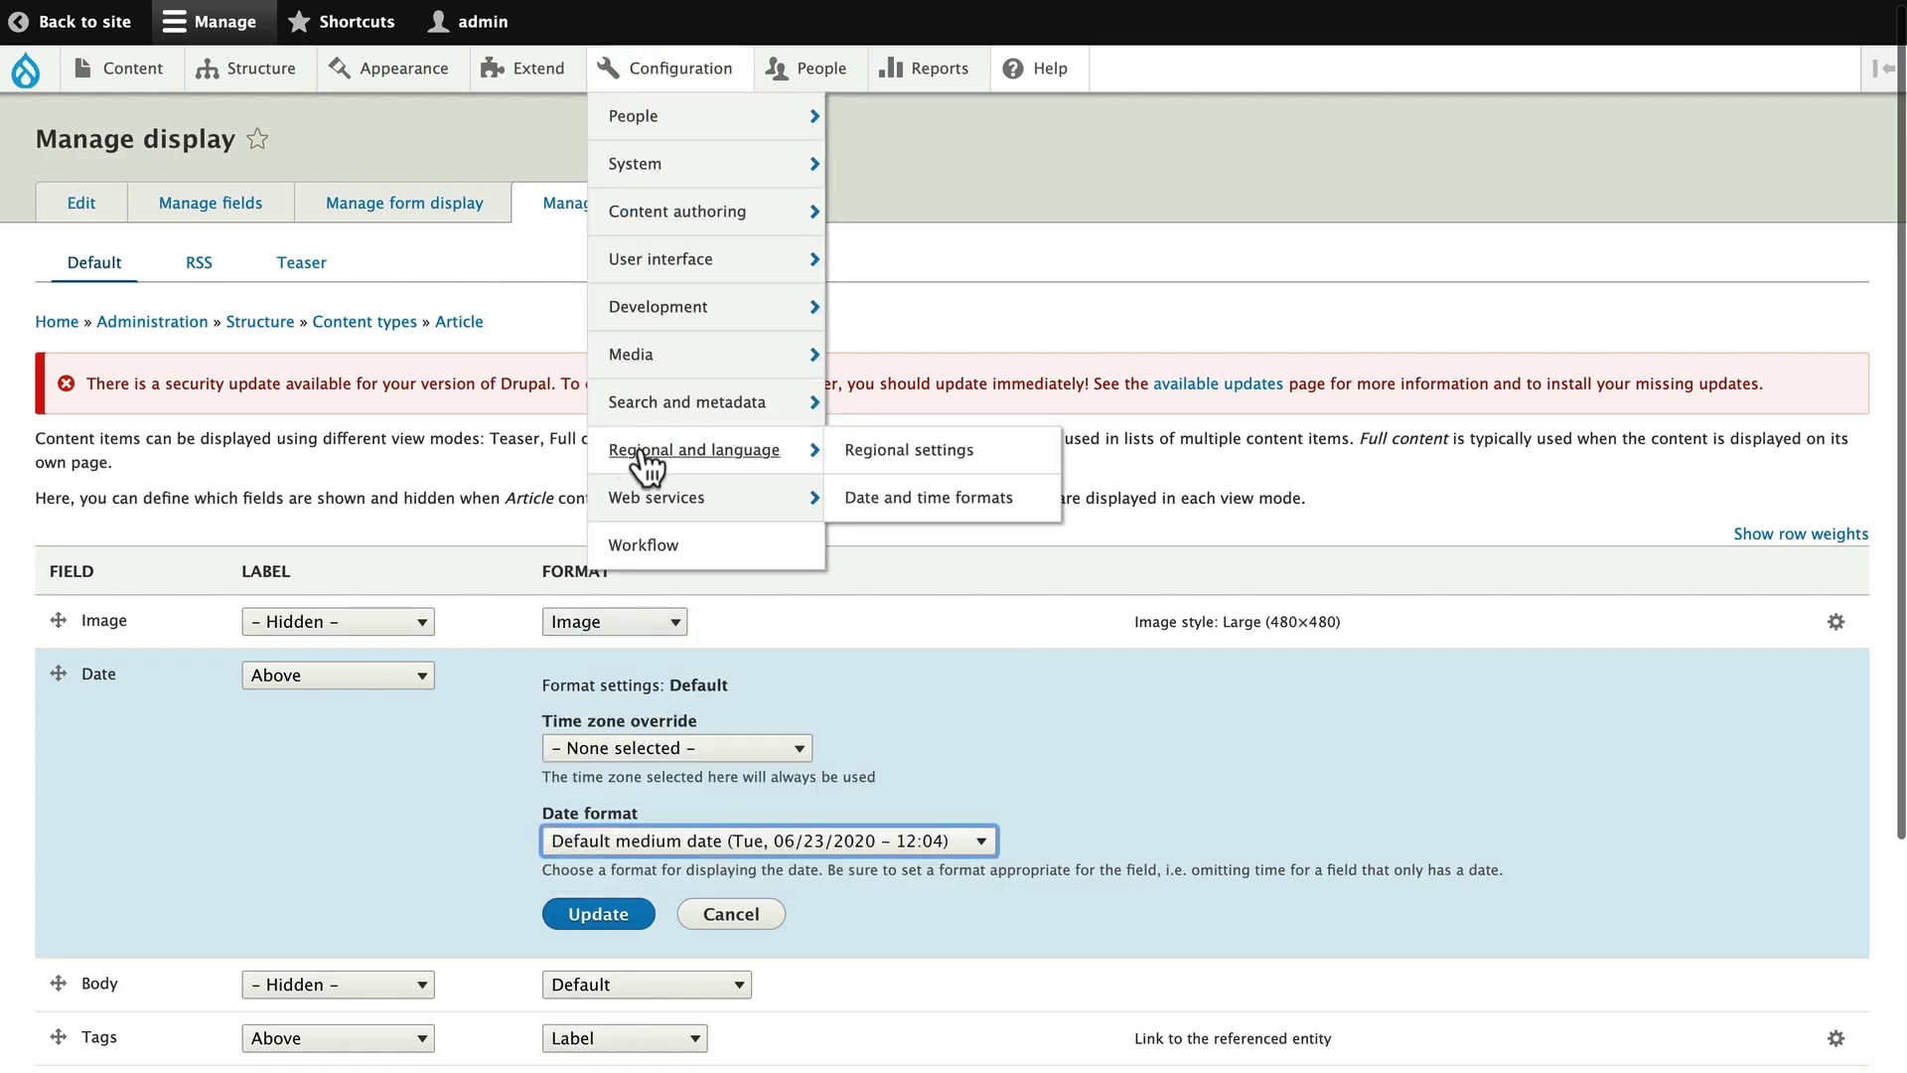
left_click(874, 499)
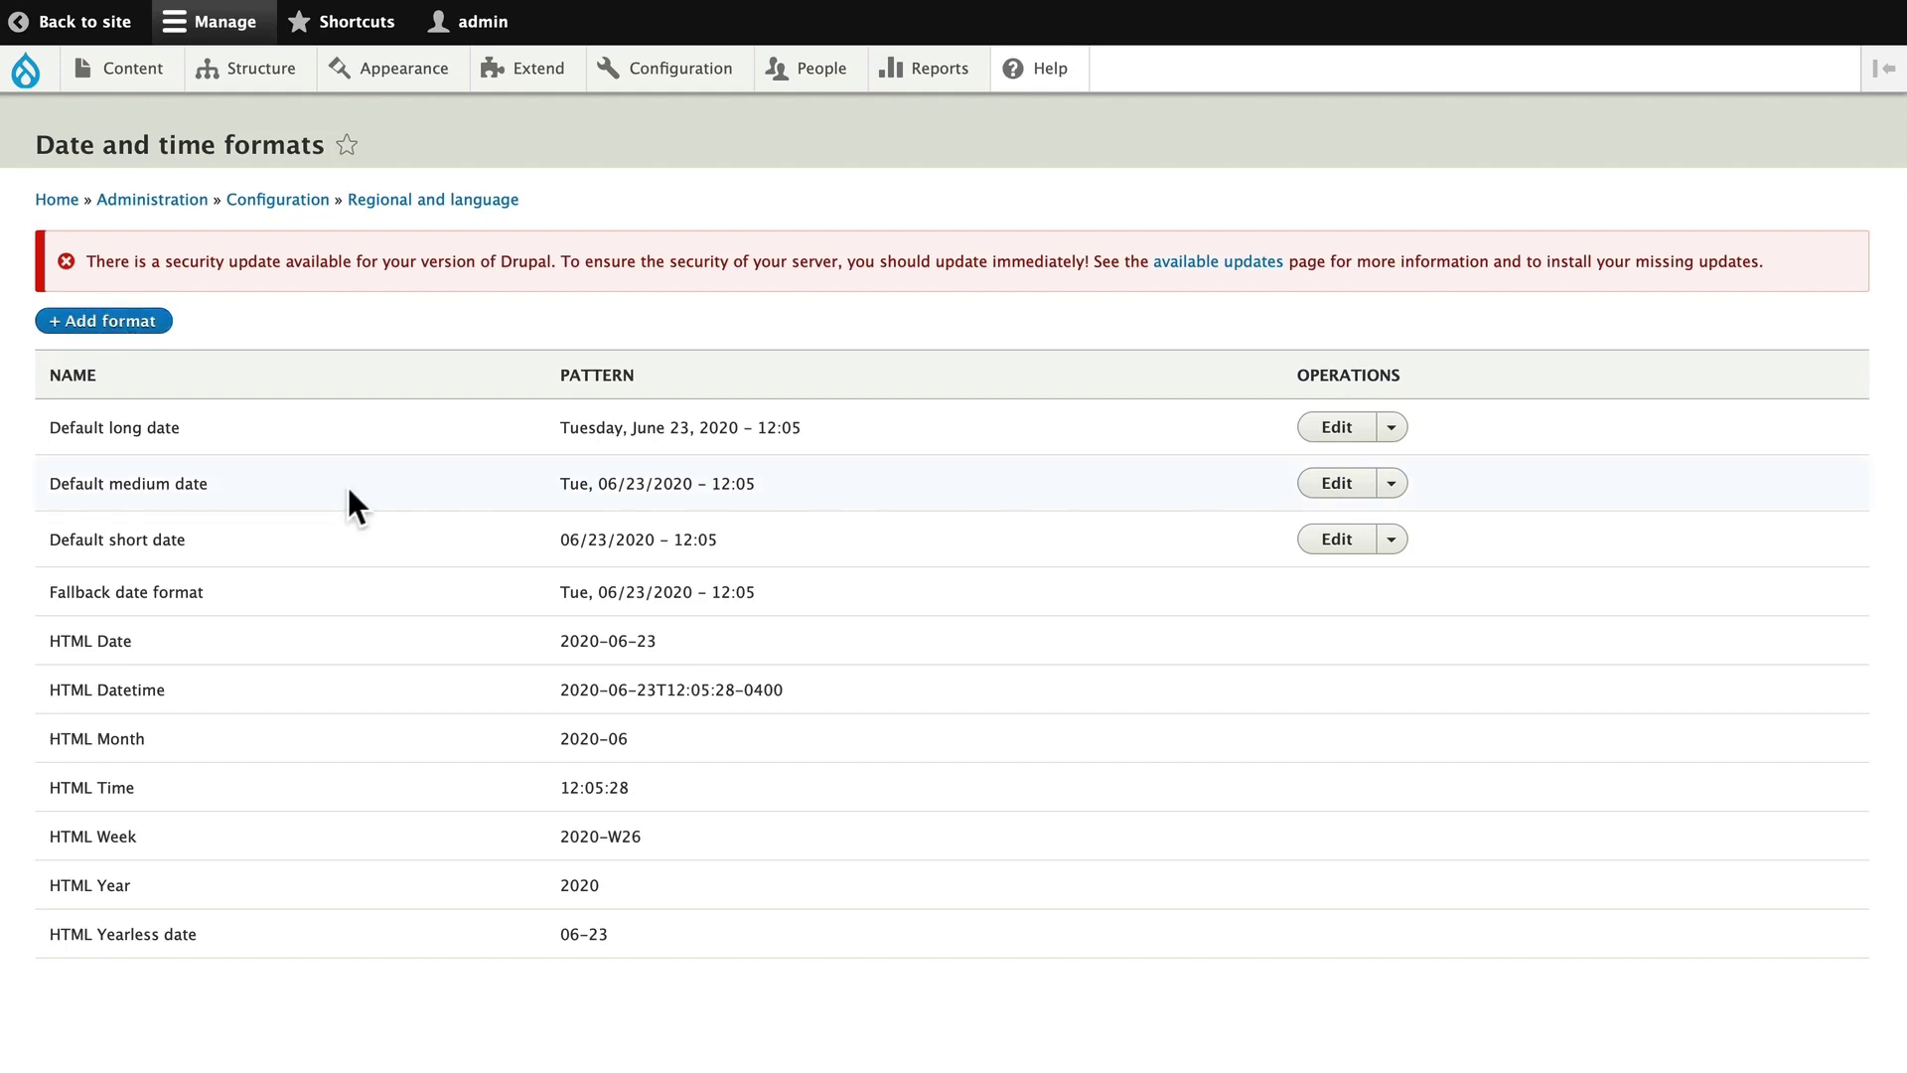
left_click(1392, 426)
left_click(1392, 426)
left_click_drag(175, 443, 5, 444)
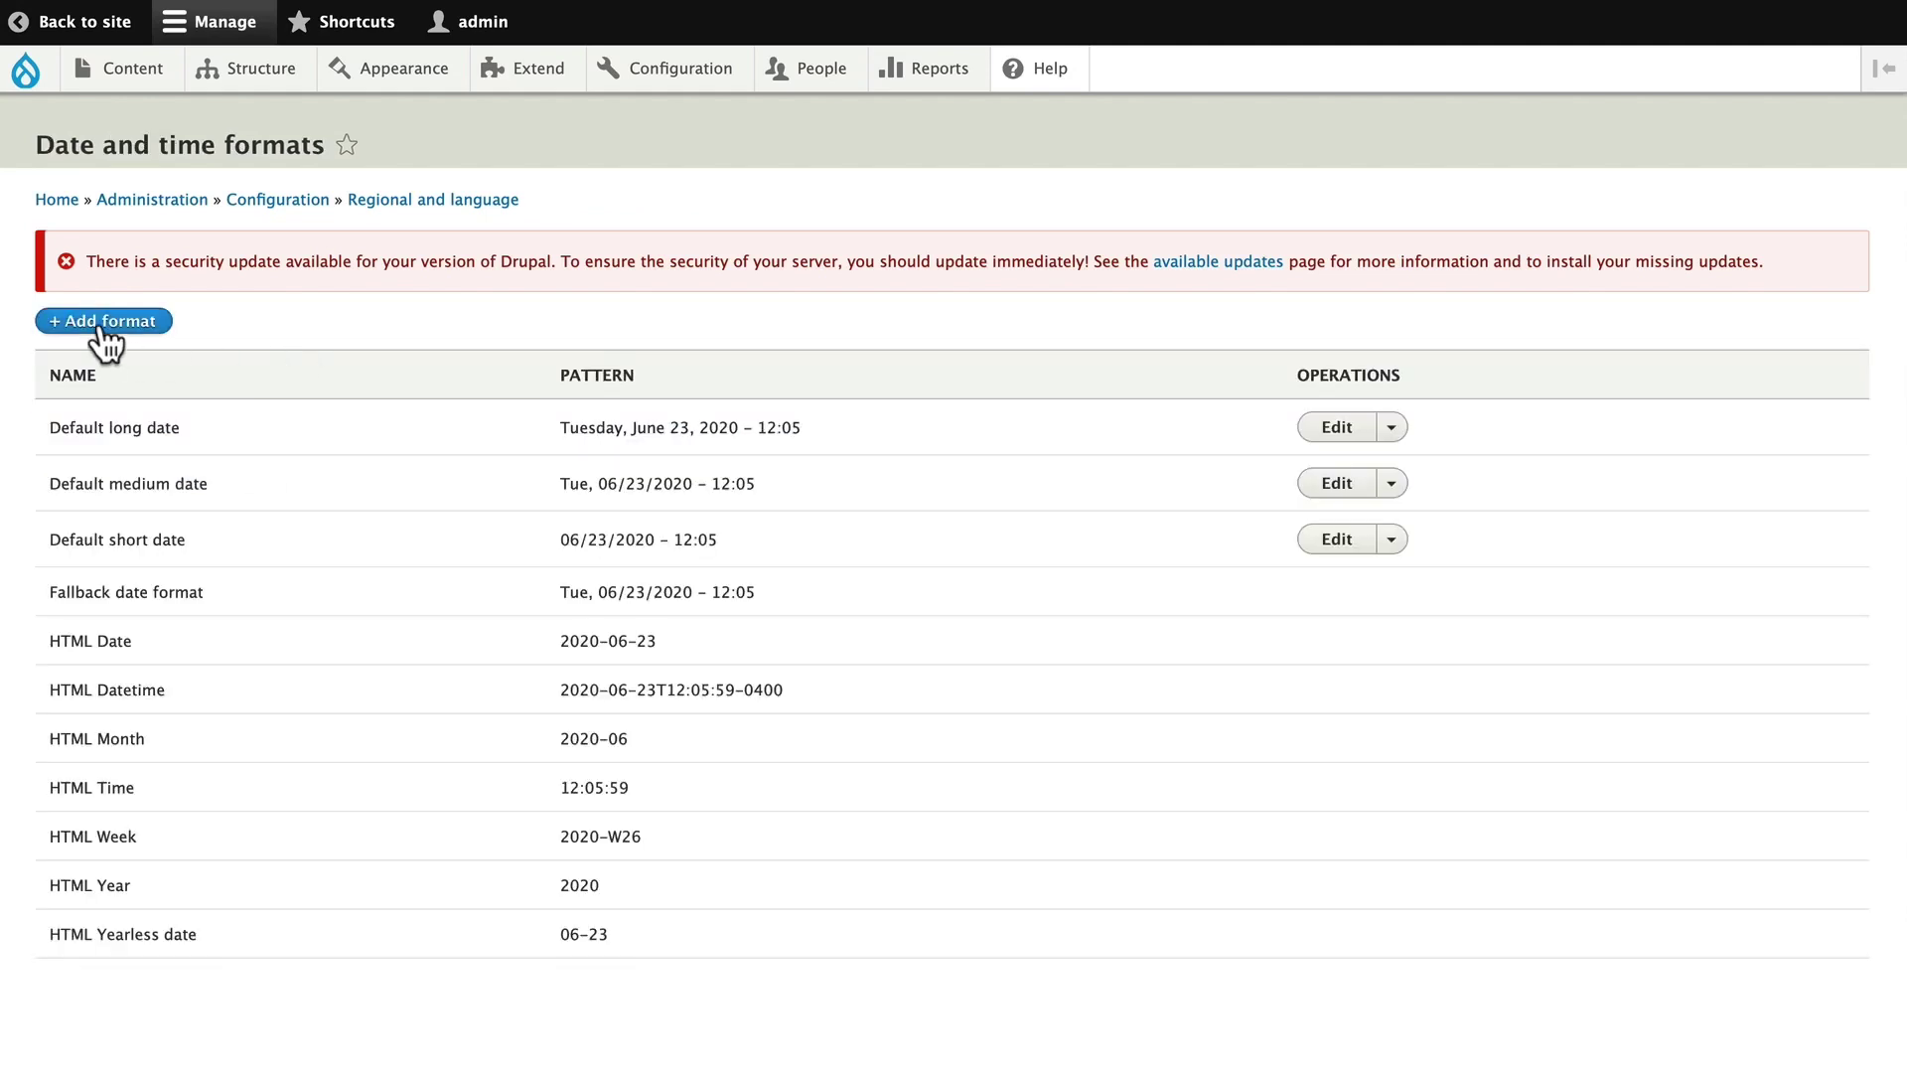
- Add a date format named 'Long Date with No Time' with format string 'l, F j, Y - H:i'
left_click(96, 319)
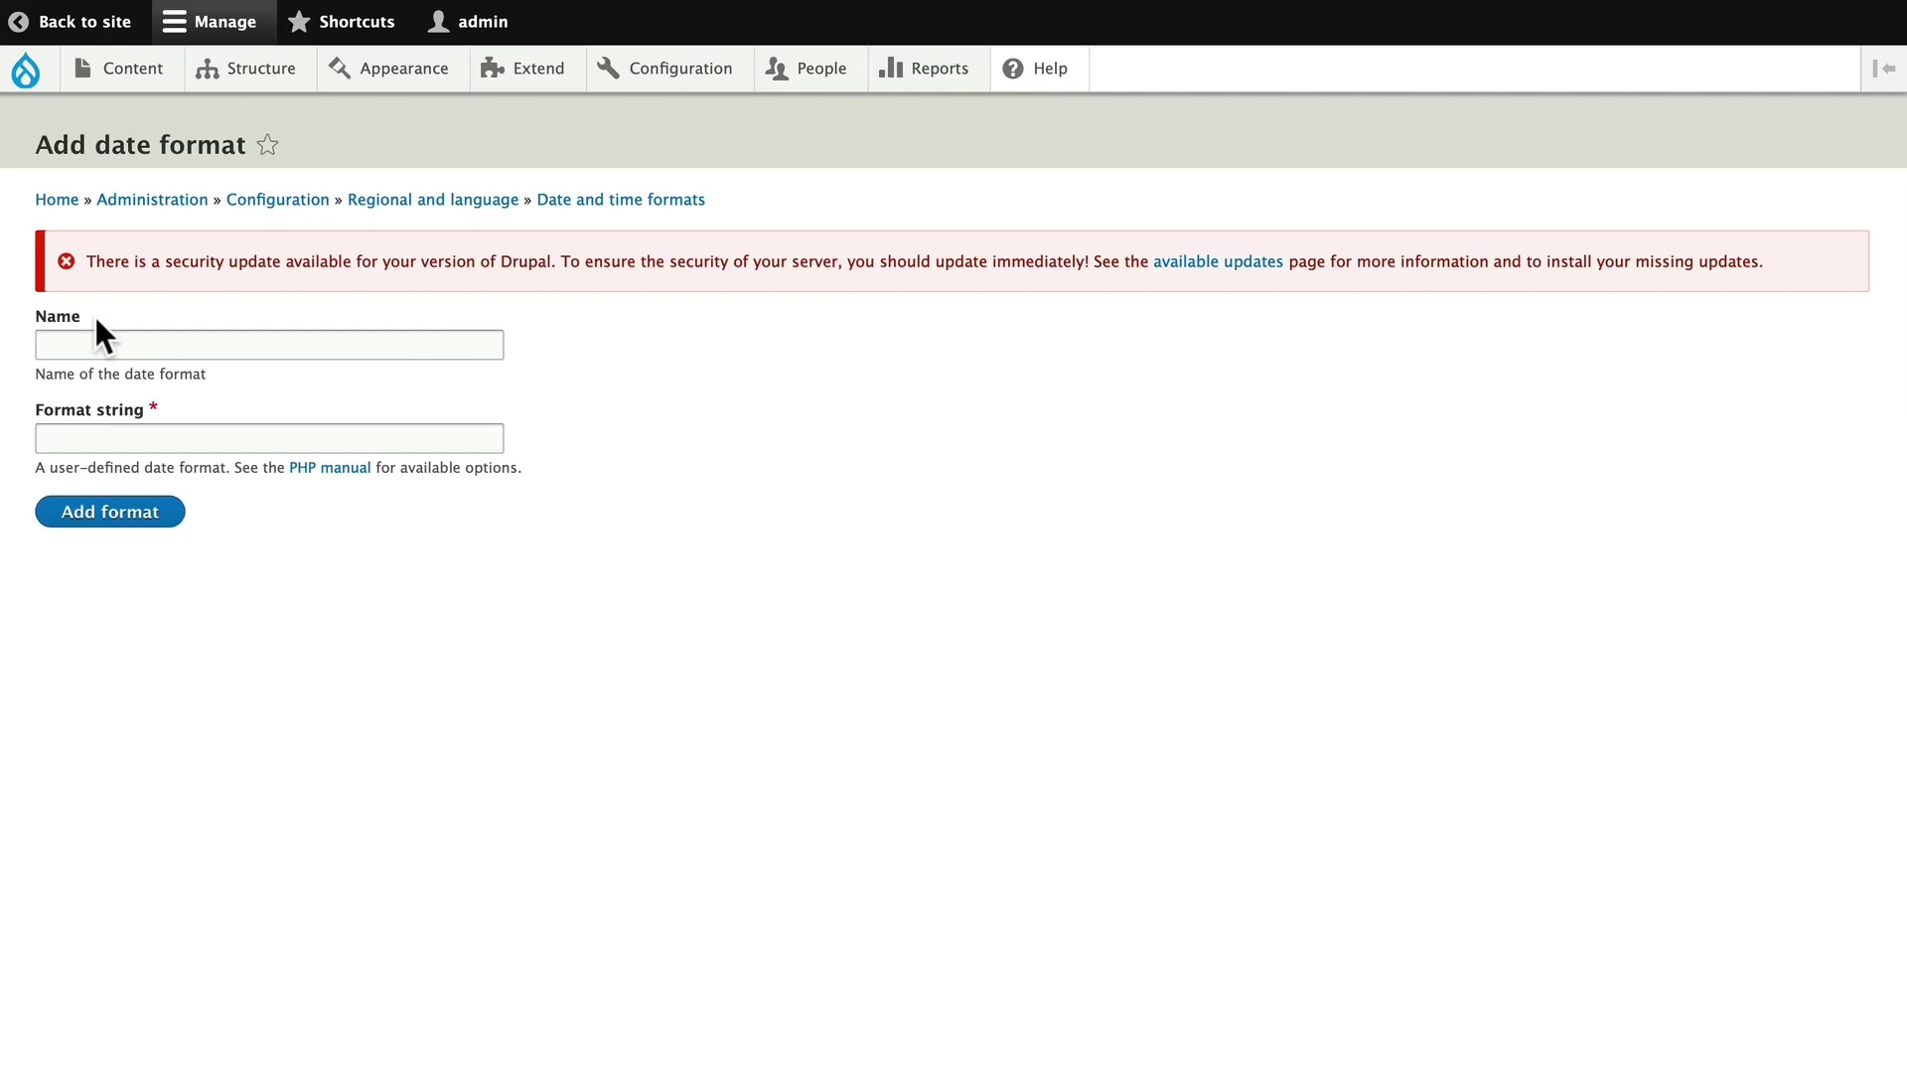
left_click(89, 345)
type("Long")
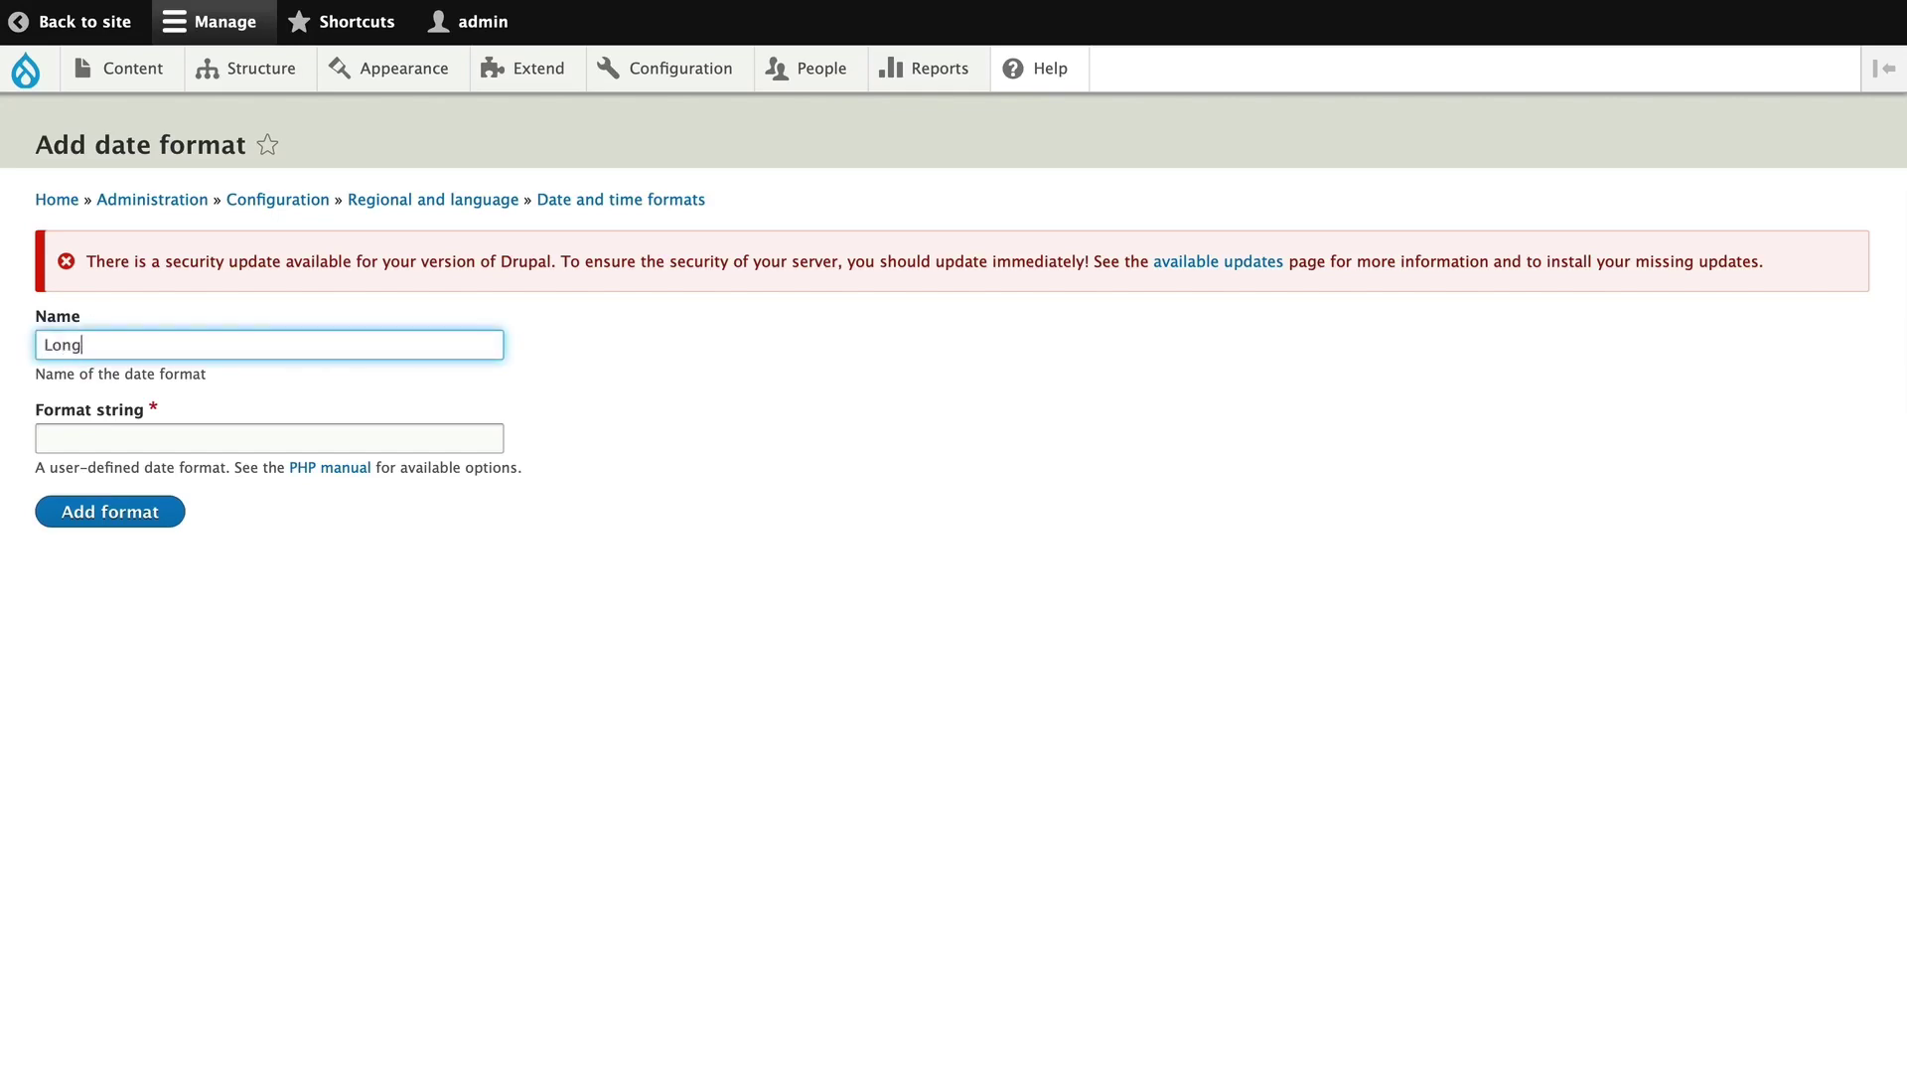
type(" Date with No Time")
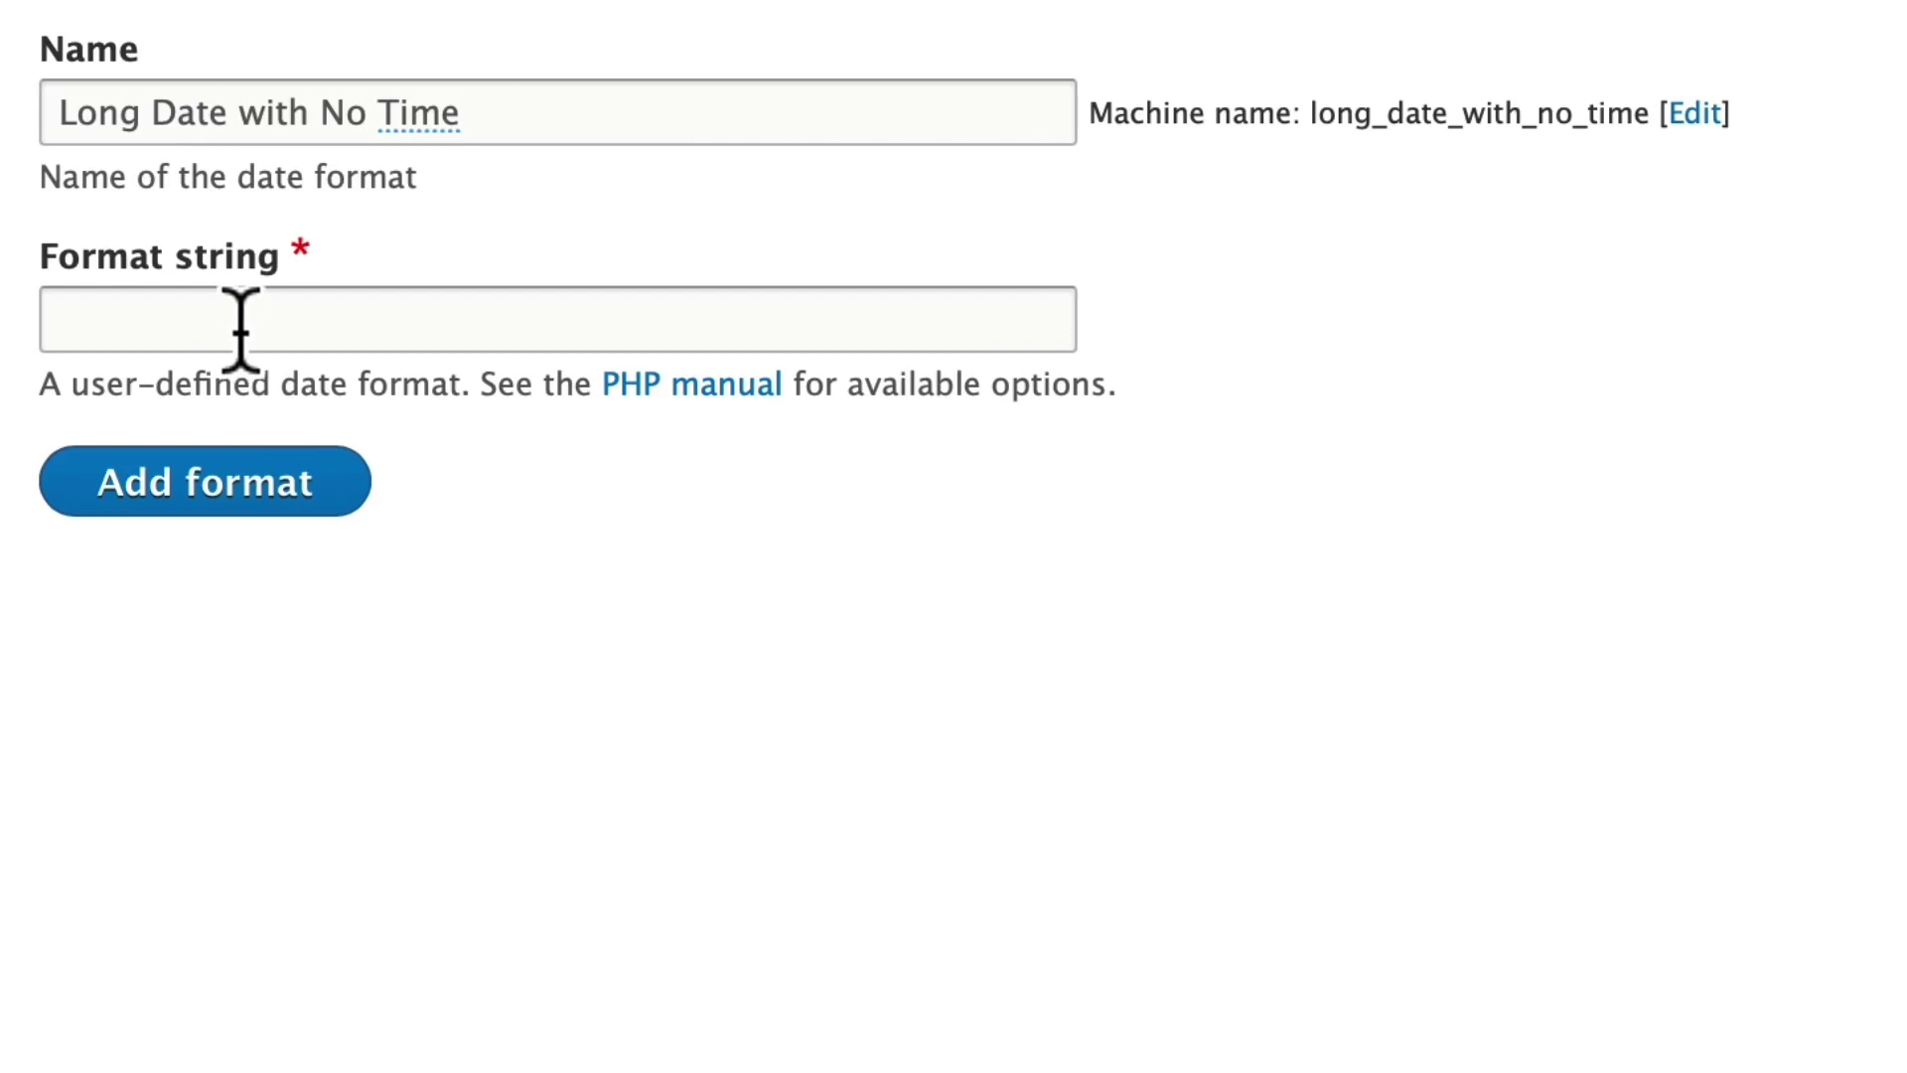
left_click(240, 320)
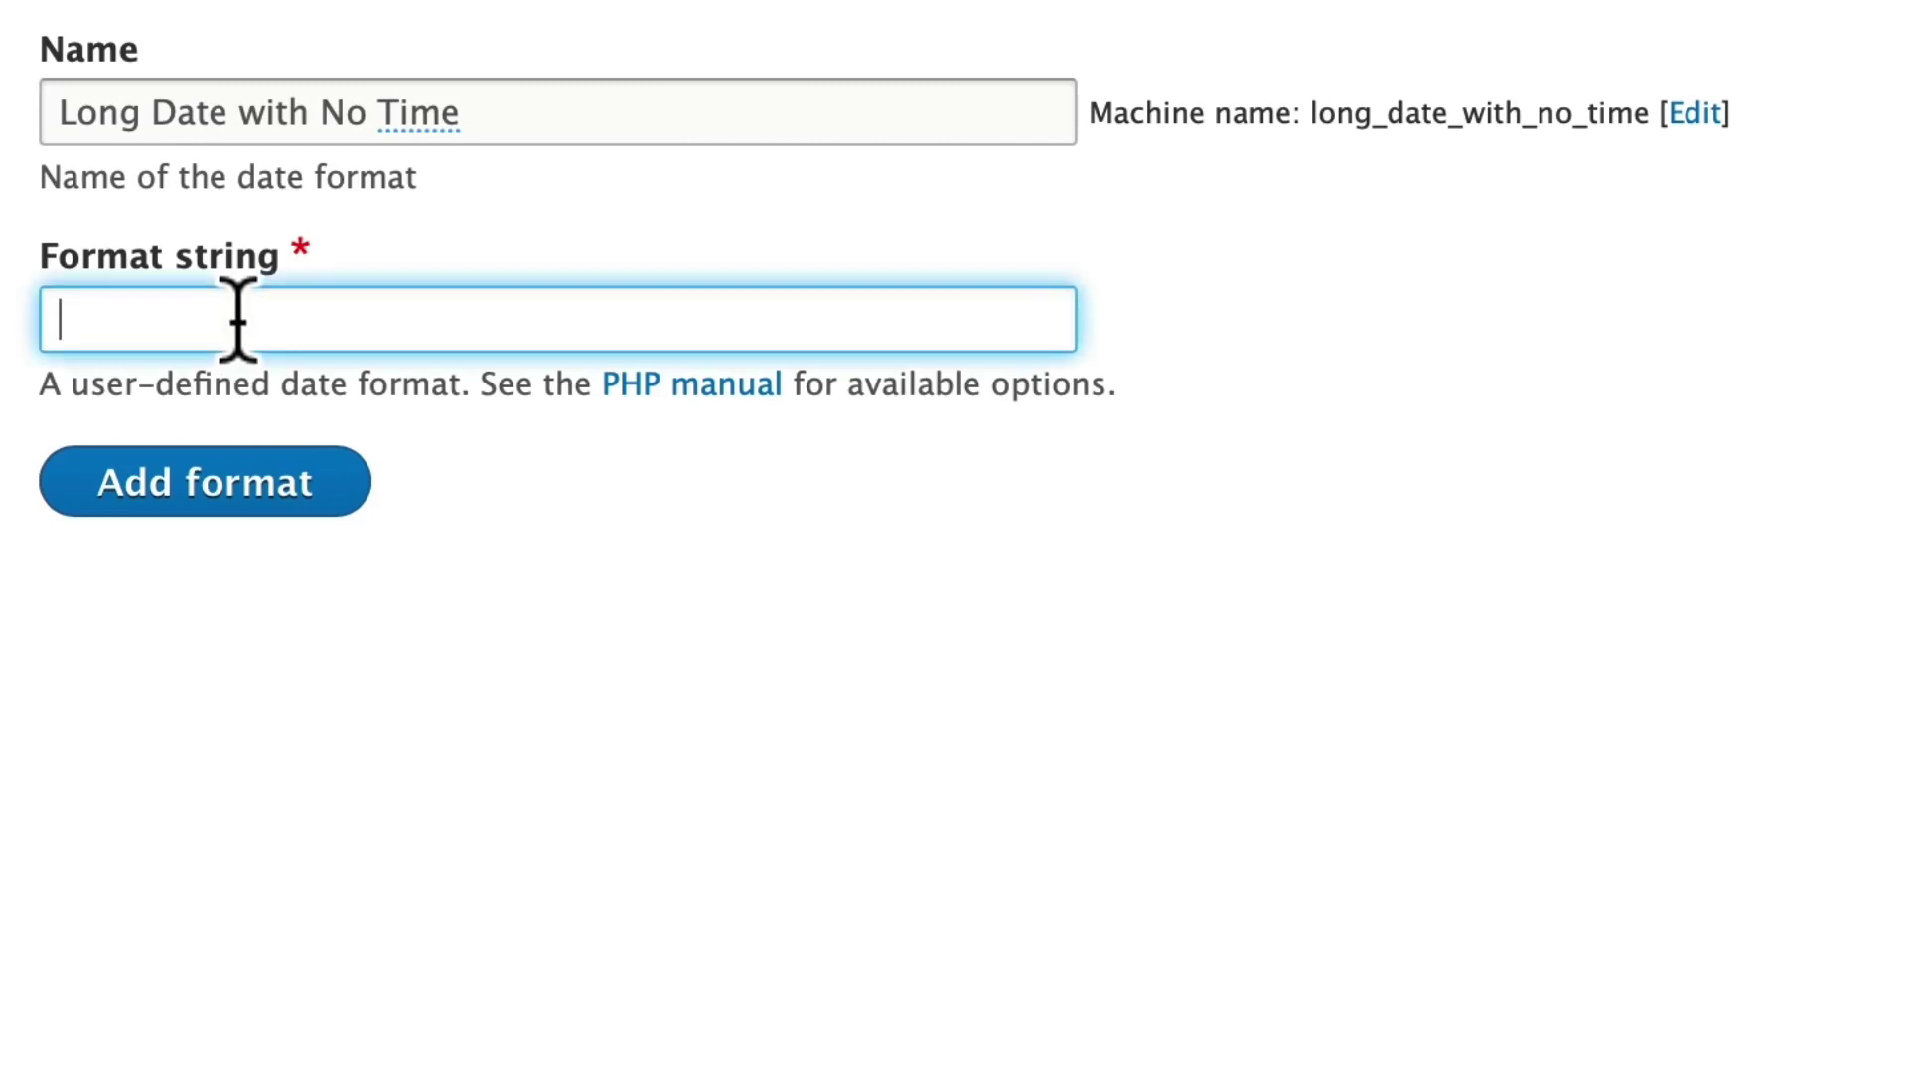
type("l, F j, Y - H:i")
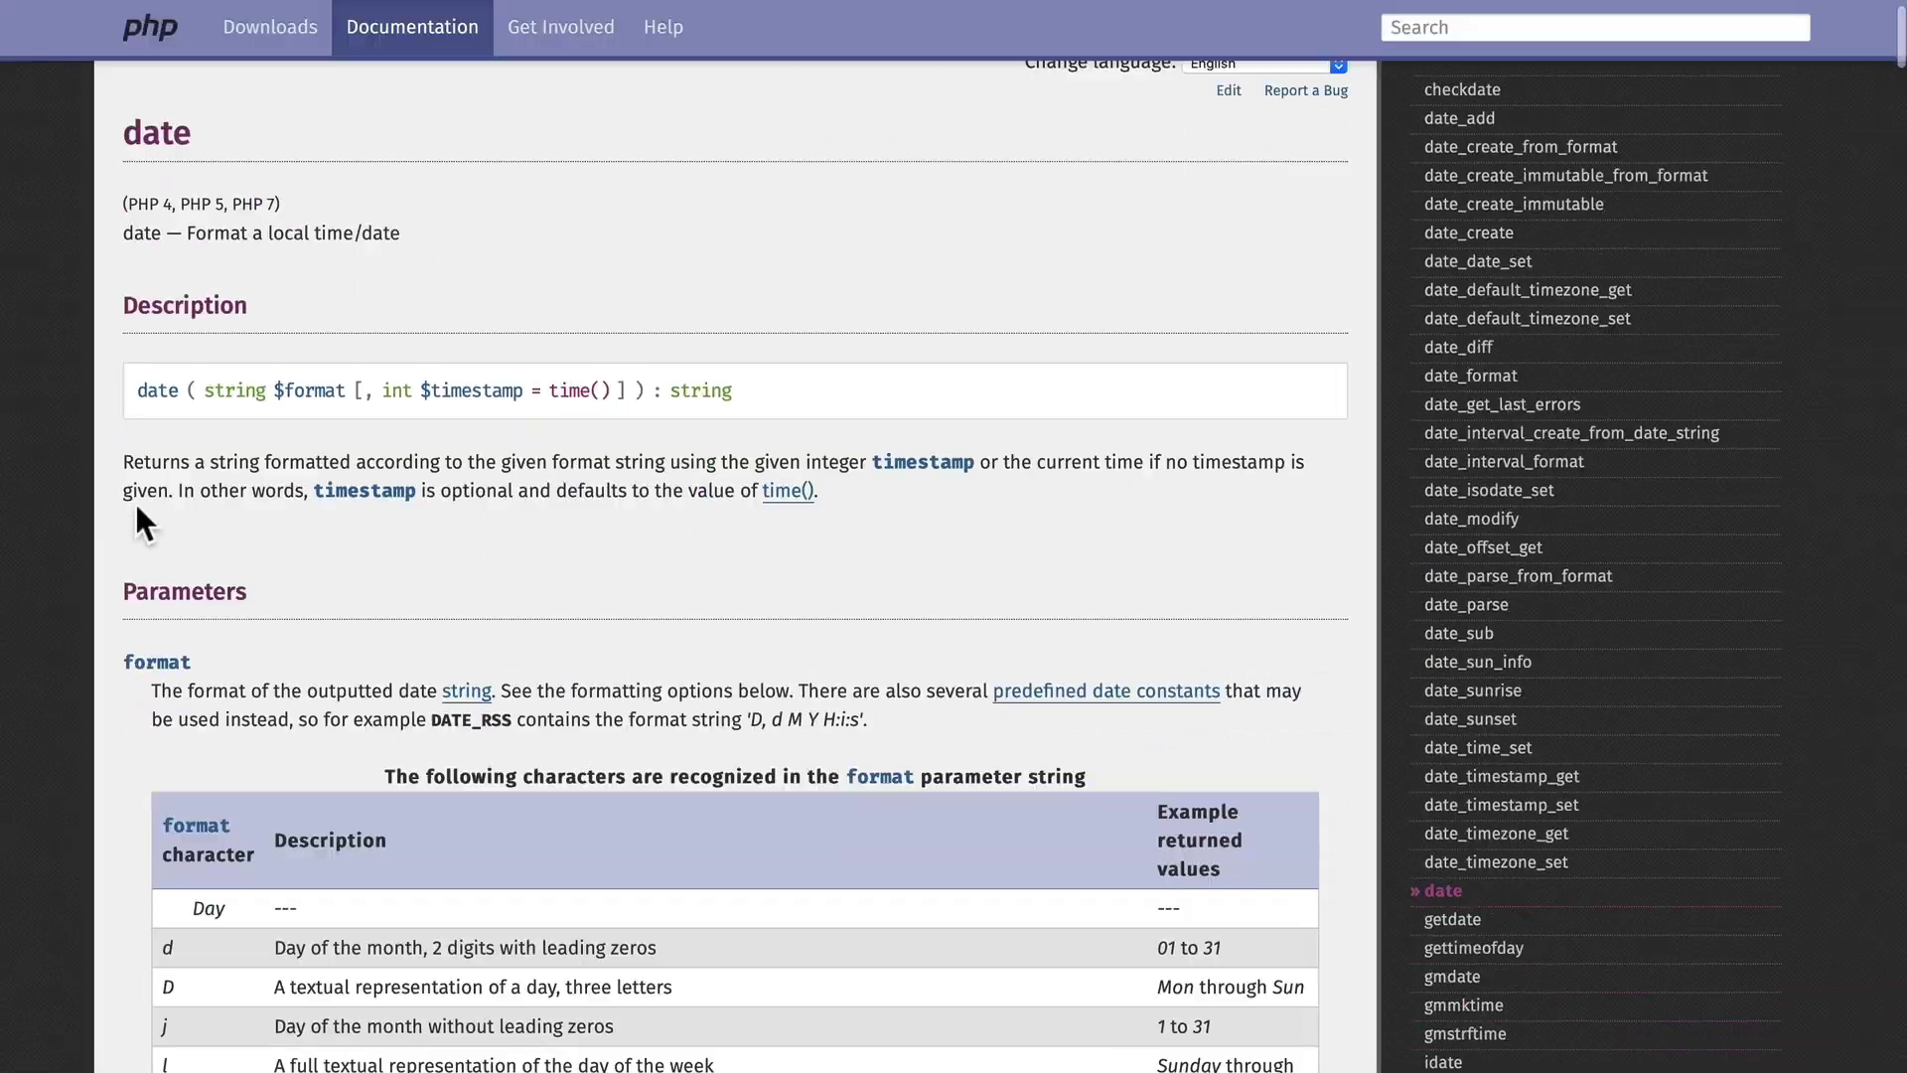
- Scroll the PHP date() format table for day name, suffix, month and year codes
scroll(135, 508, "down", 7)
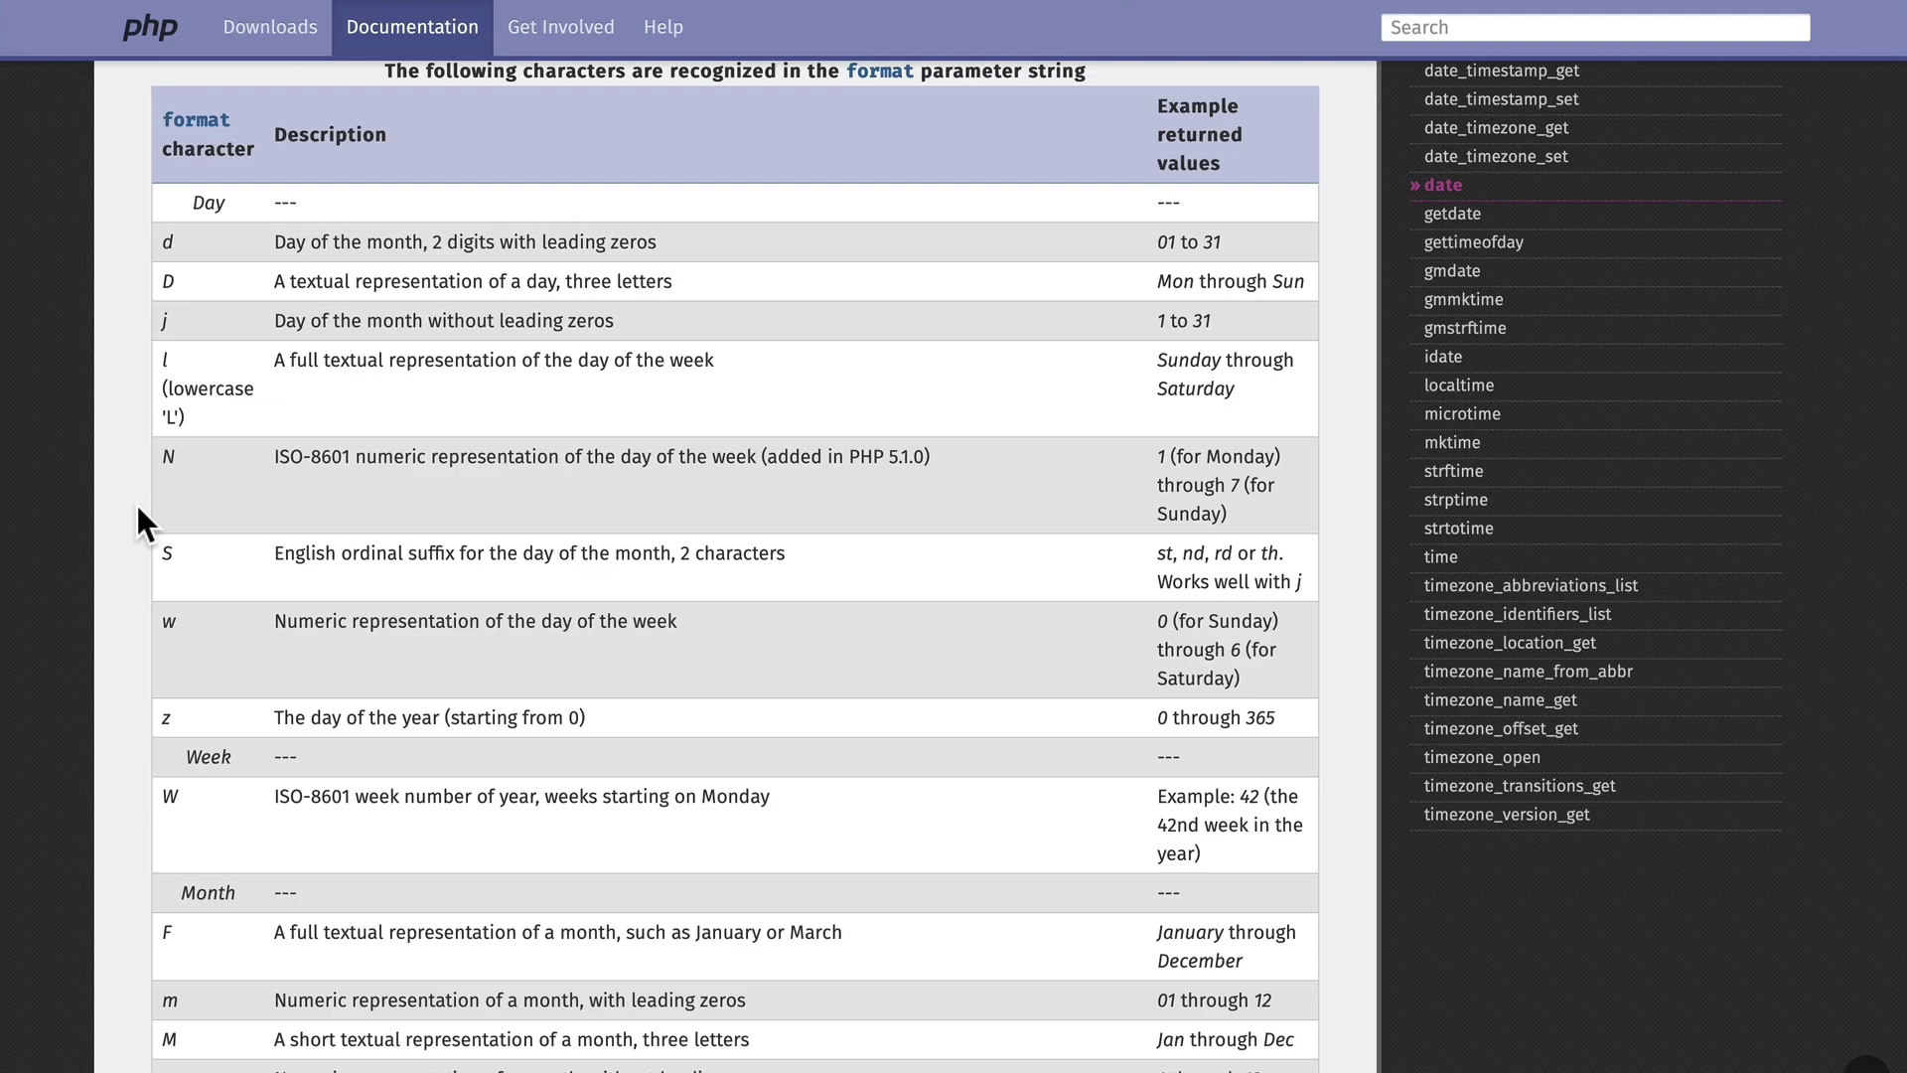
scroll(137, 505, "down", 3)
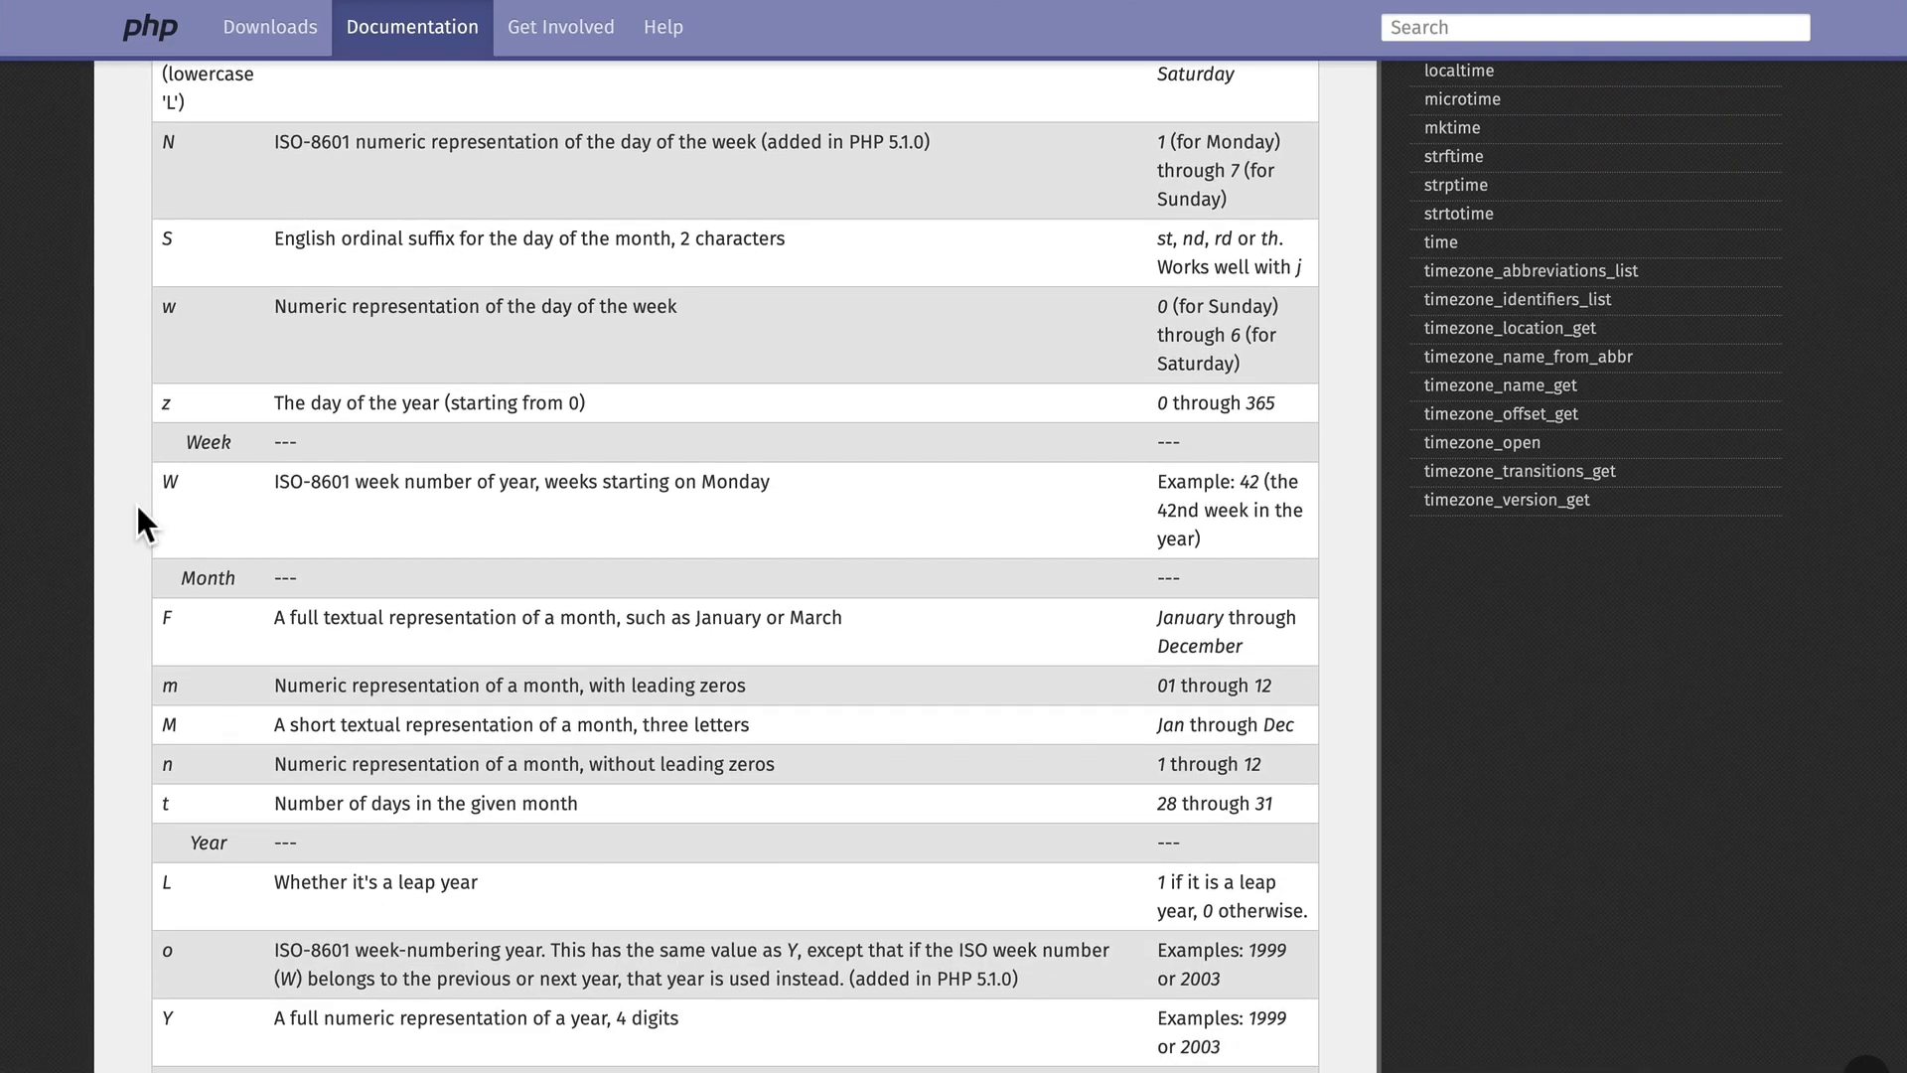
scroll(137, 506, "down", 6)
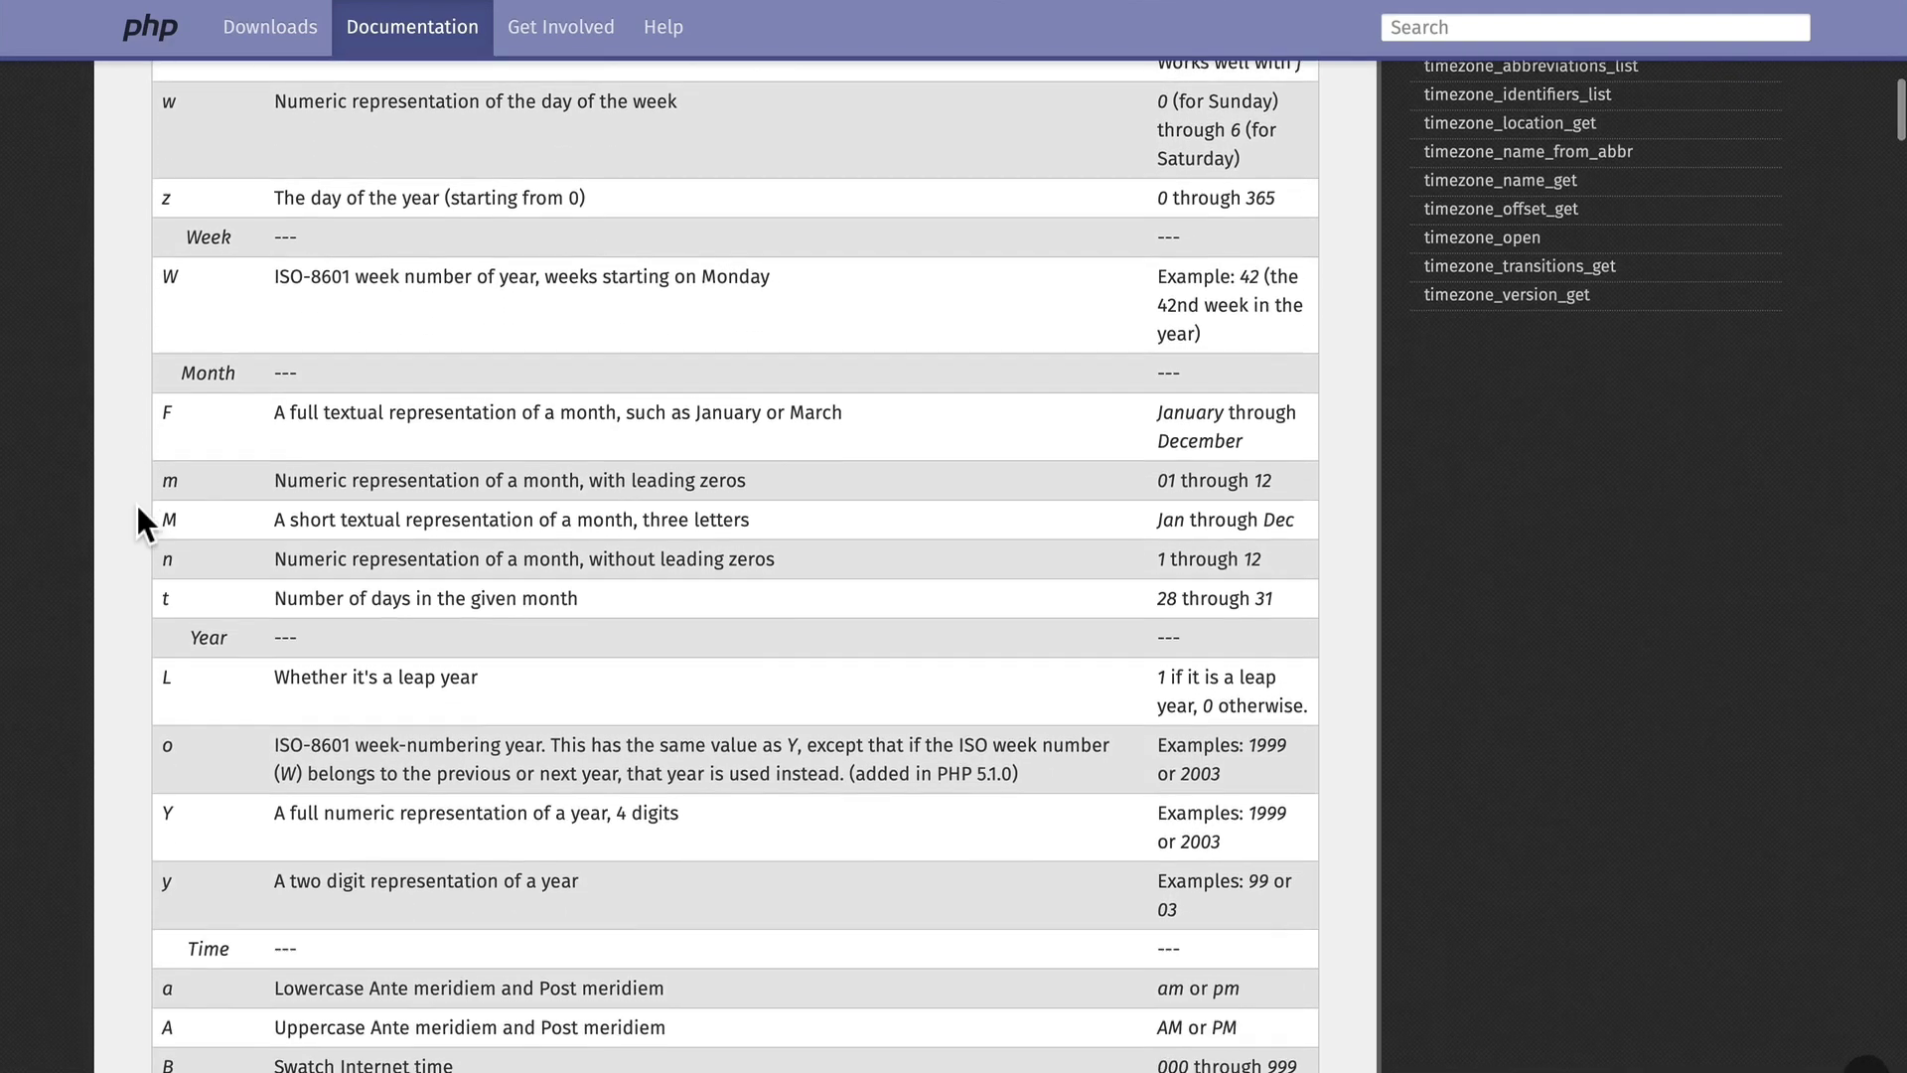
scroll(137, 505, "down", 1)
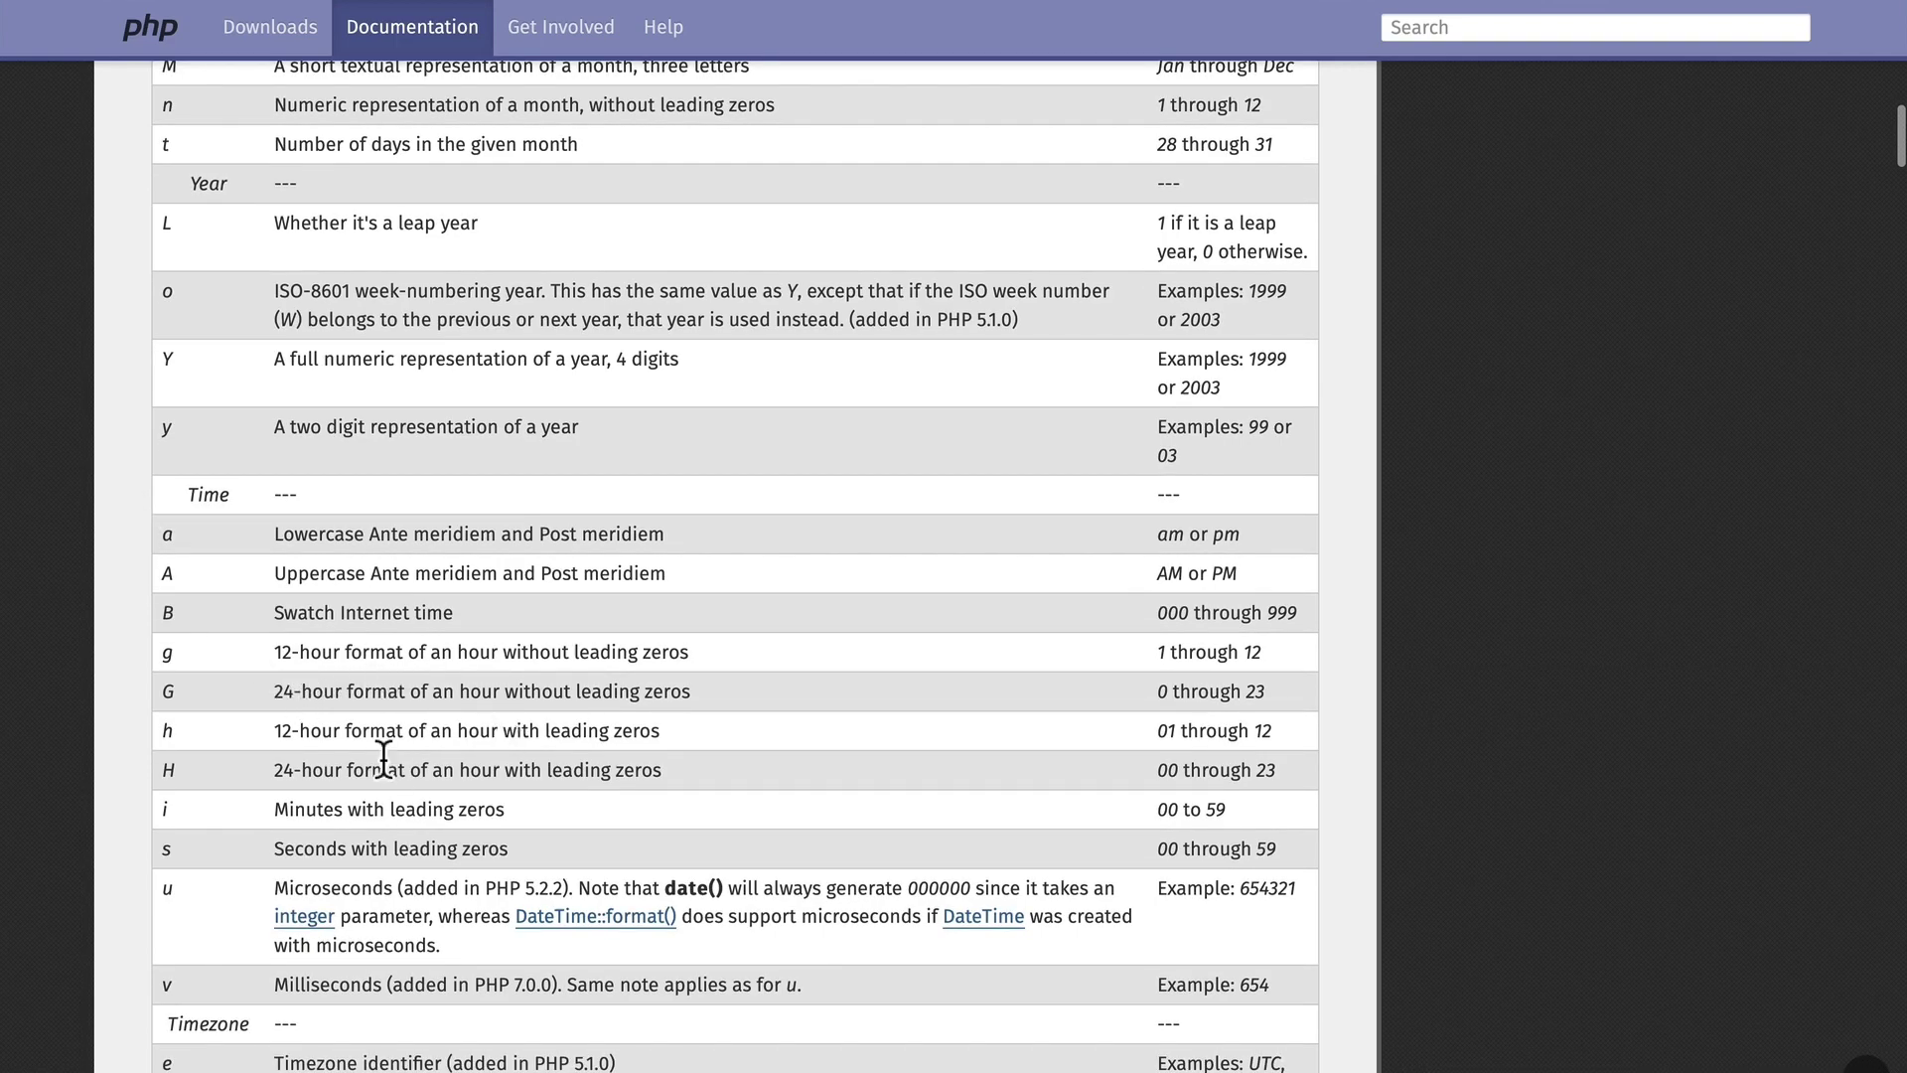
scroll(384, 762, "up", 5)
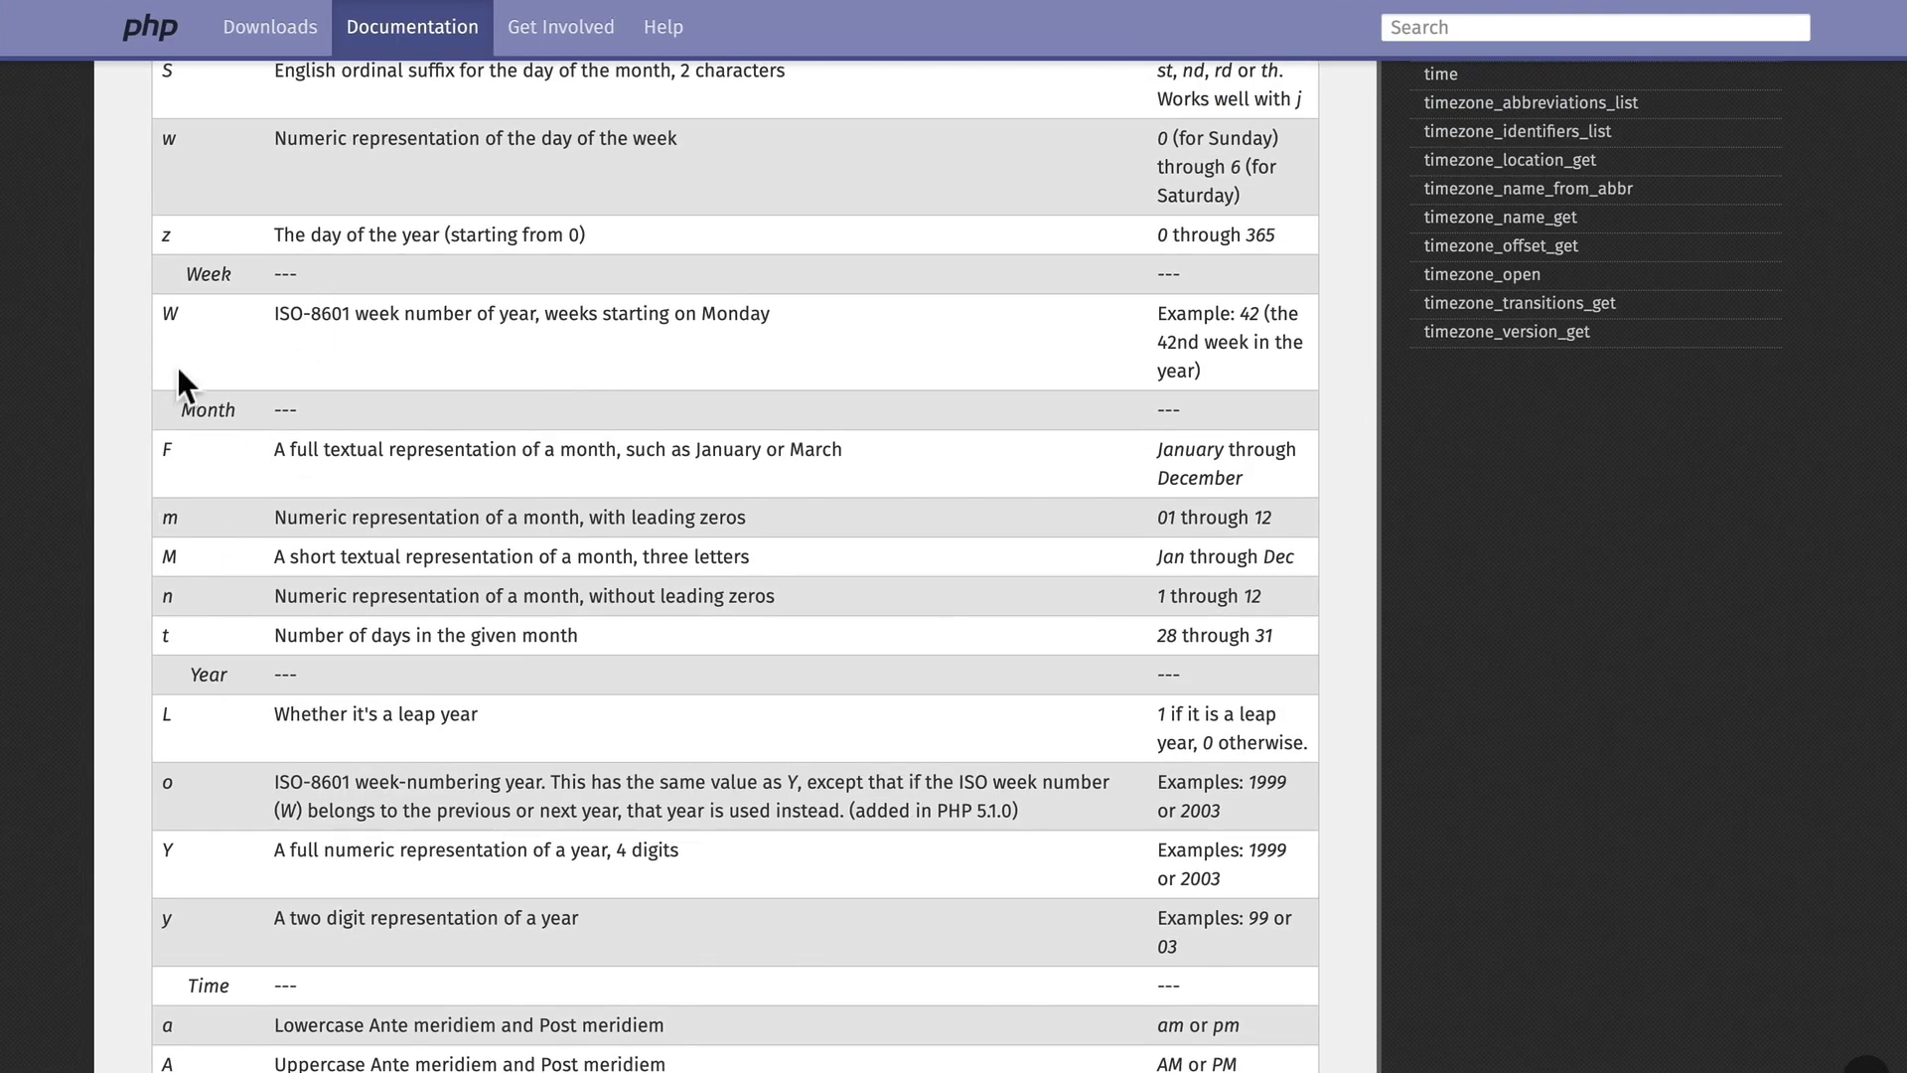
scroll(184, 315, "up", 2)
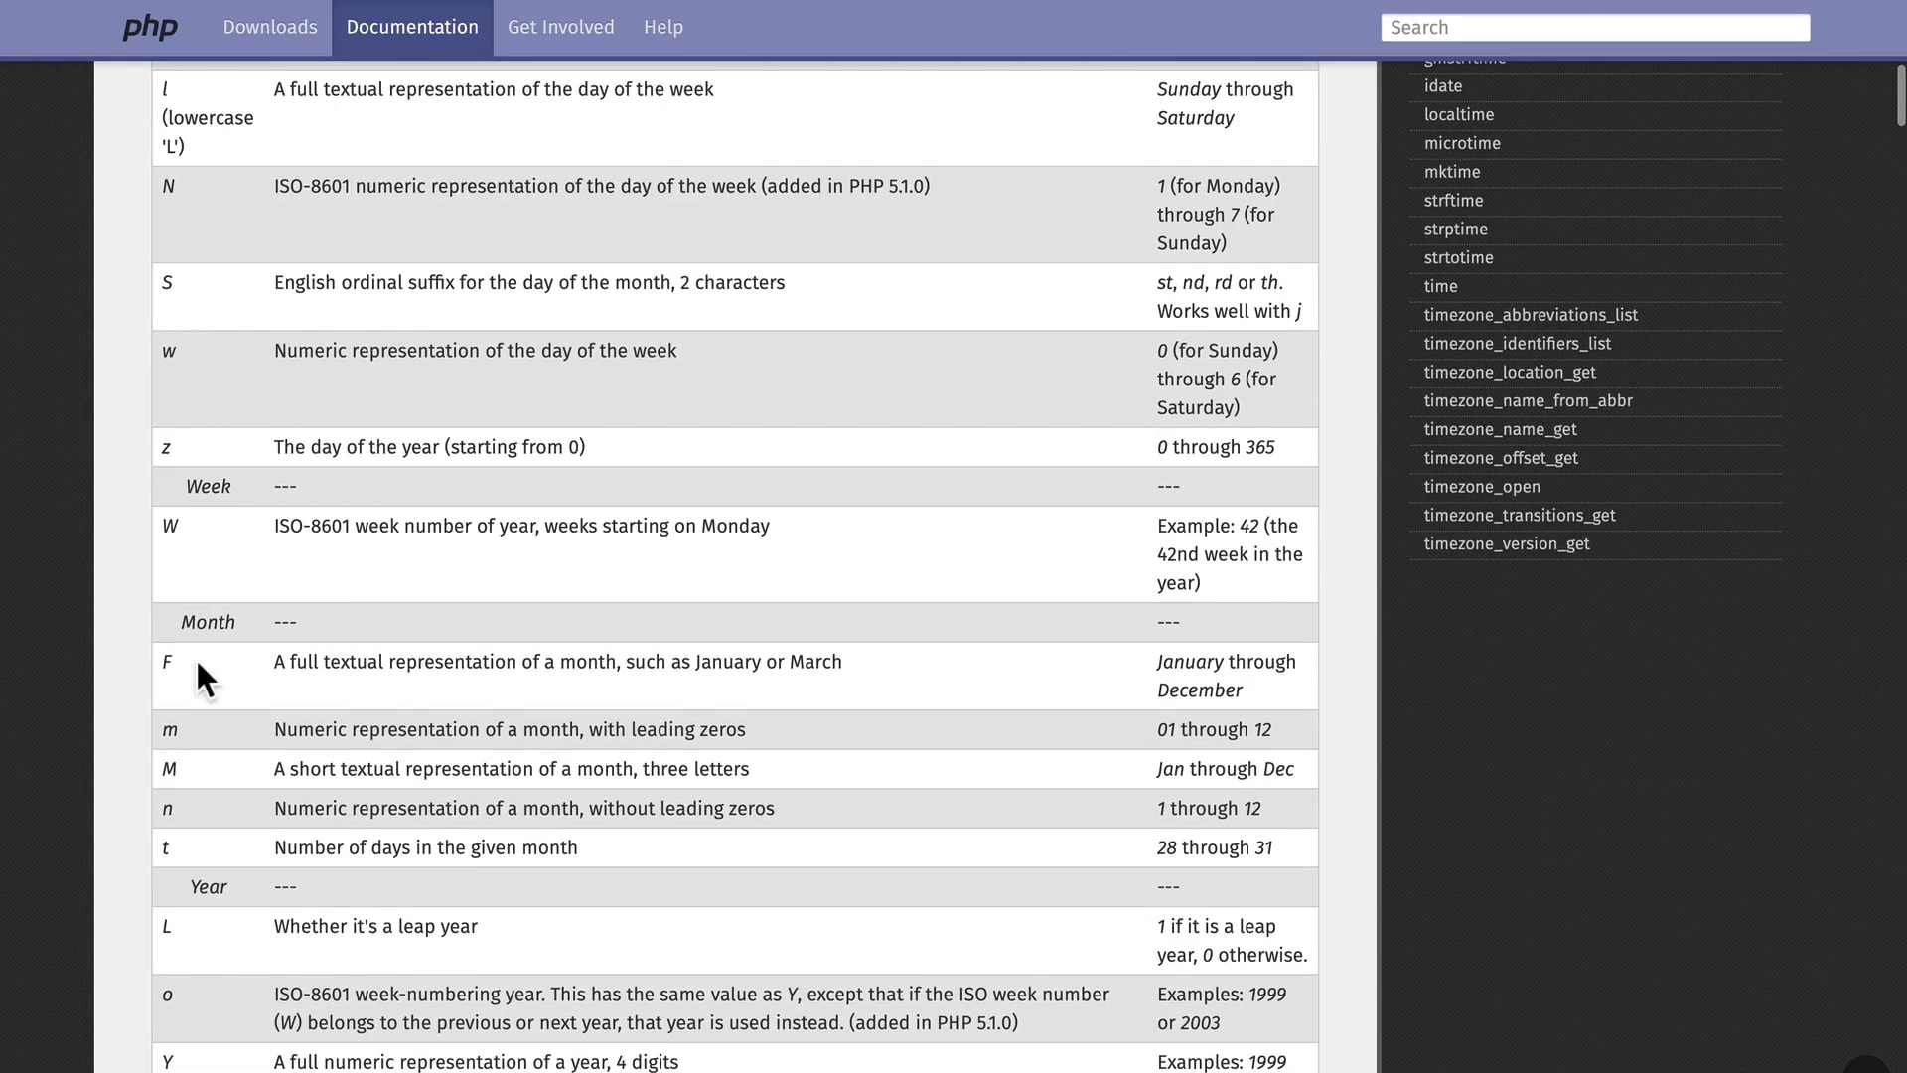
scroll(197, 661, "up", 3)
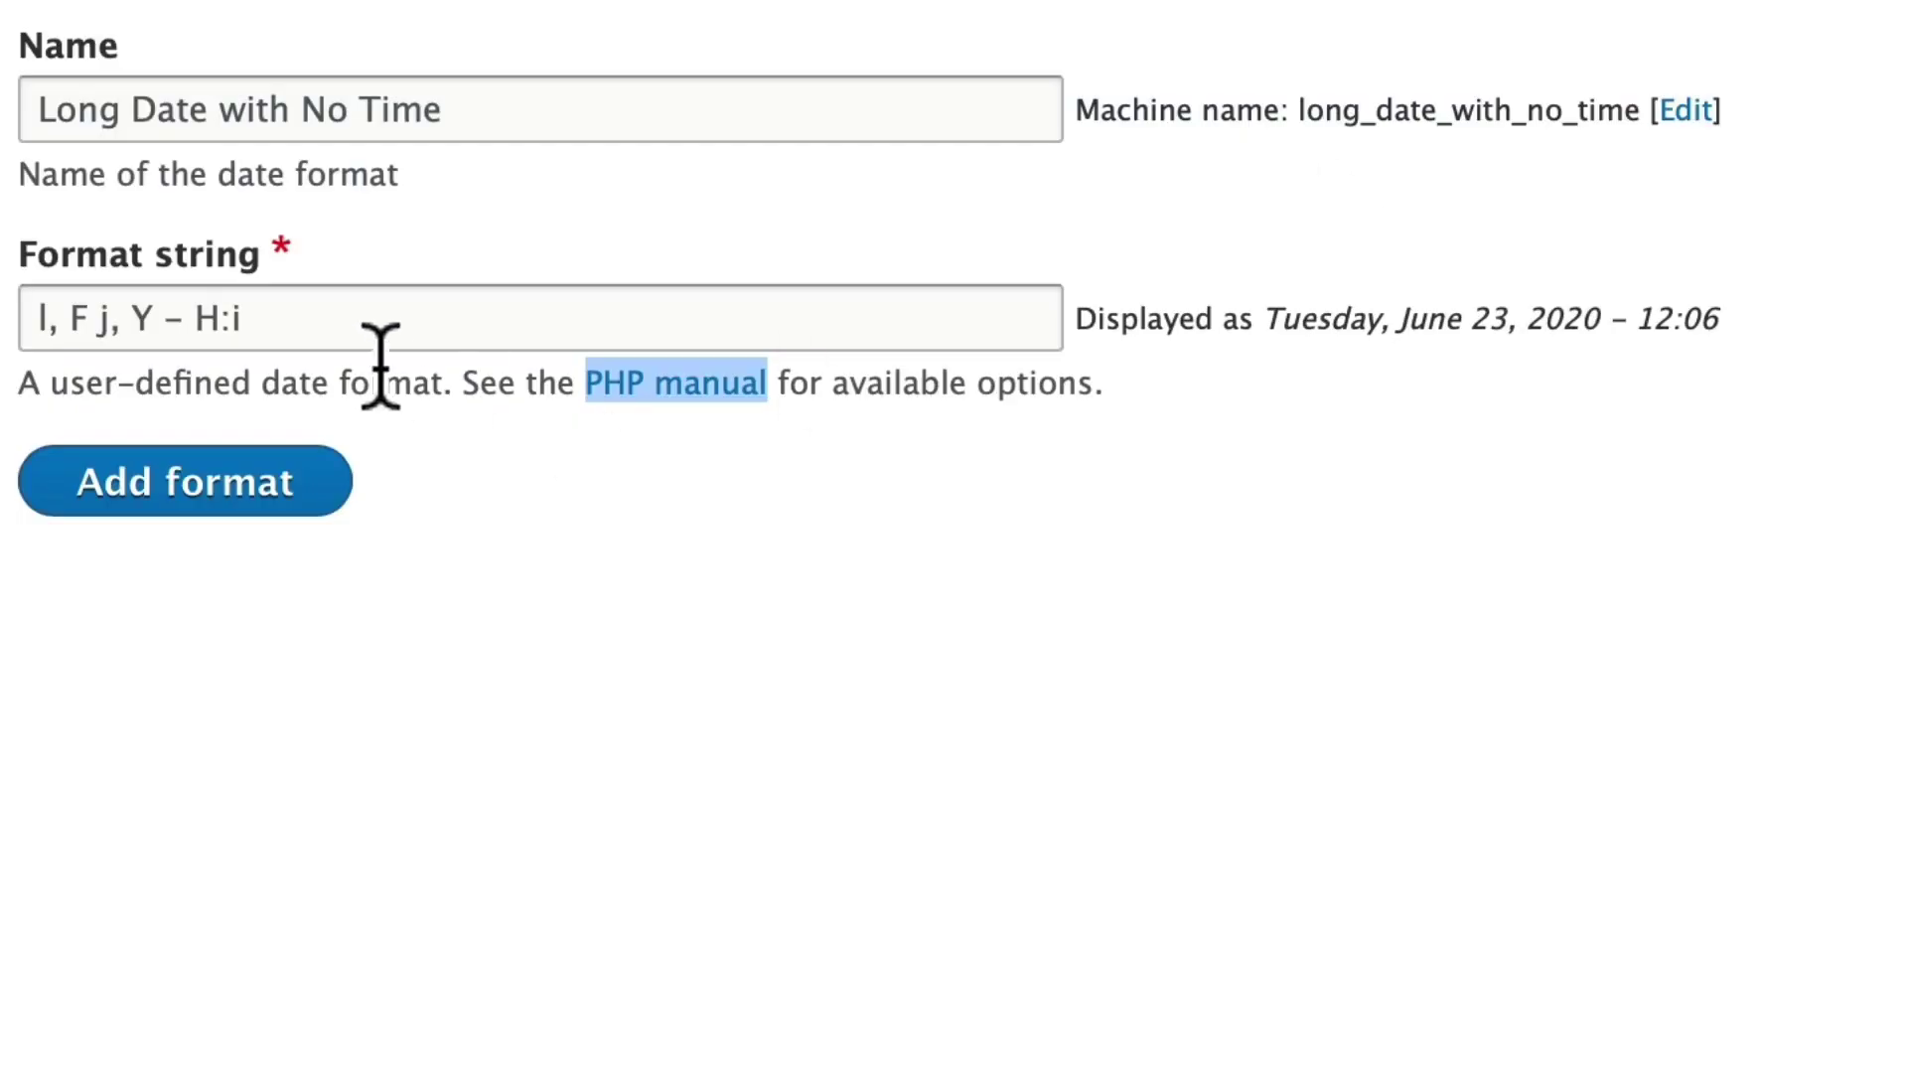
- Change the format string to 'l, F jS, Y' and save the new format
left_click_drag(150, 316, 511, 311)
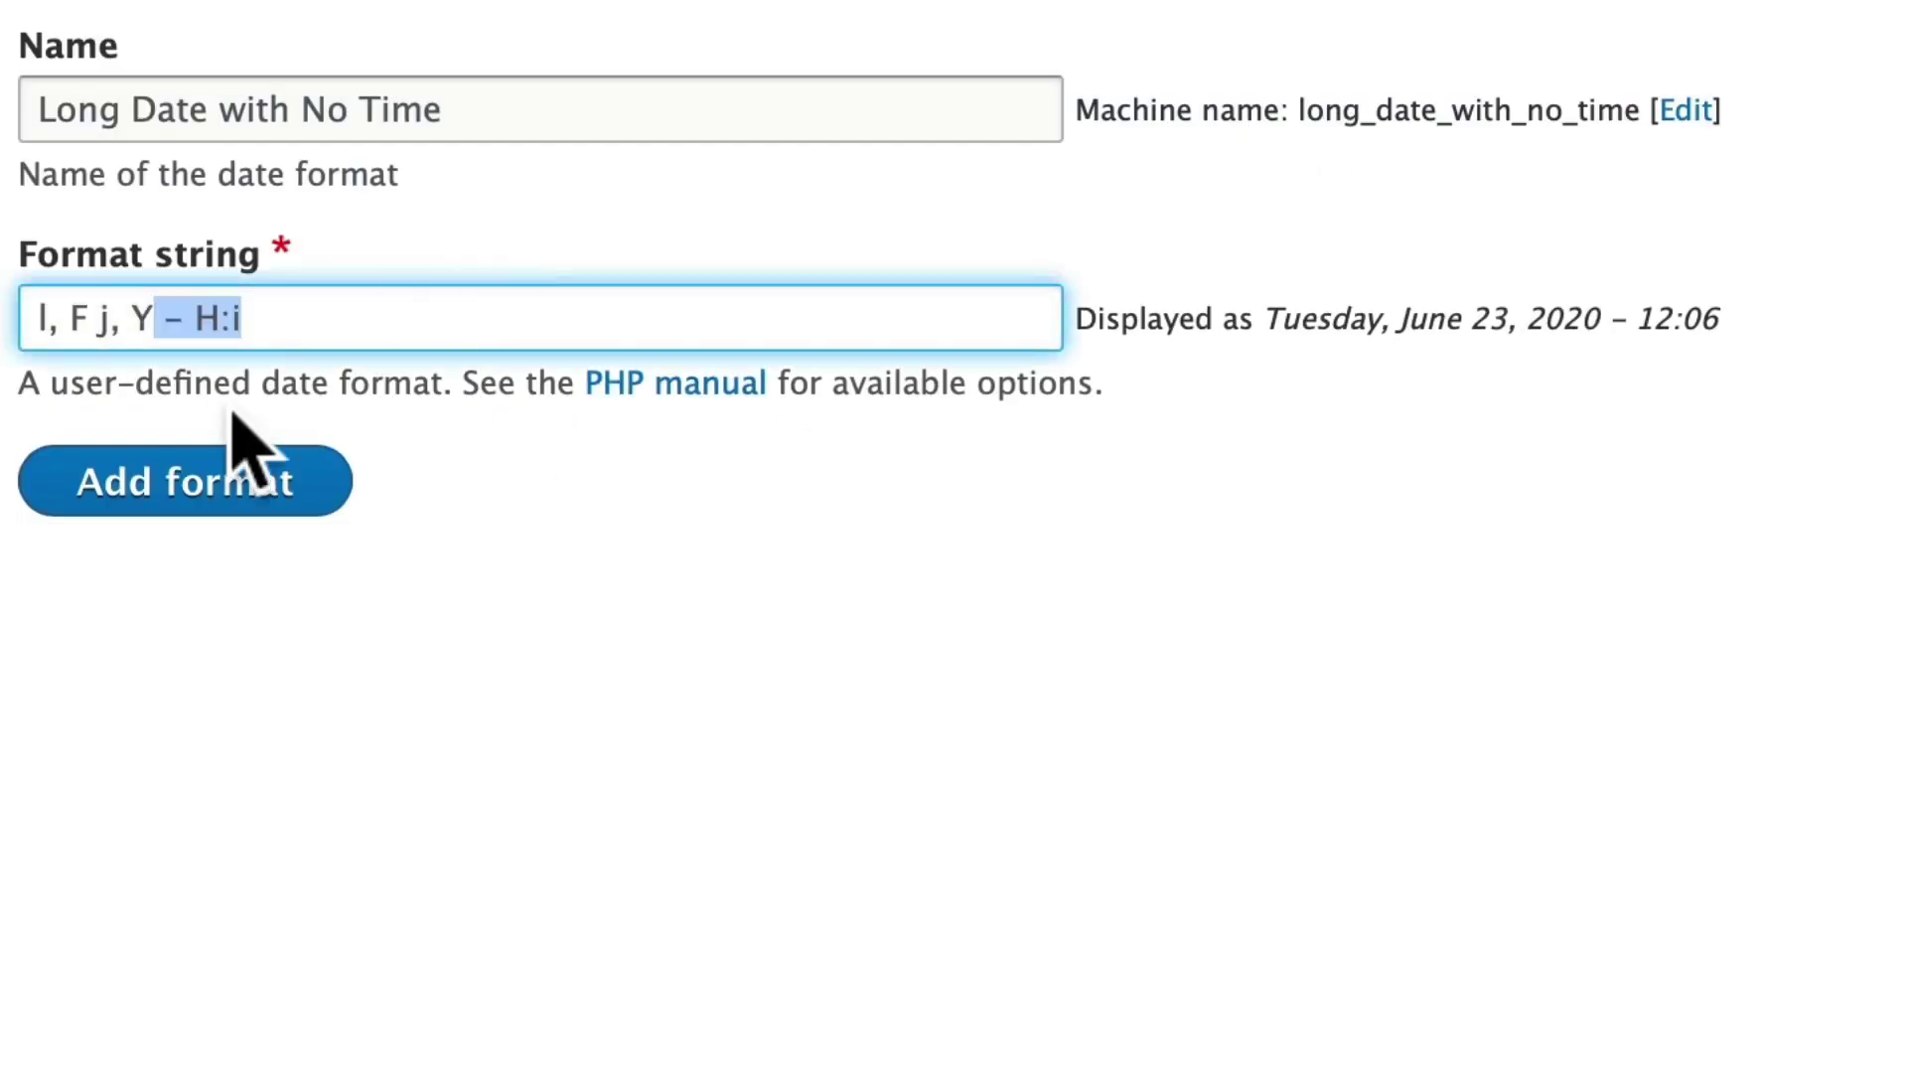
key("BackSpace")
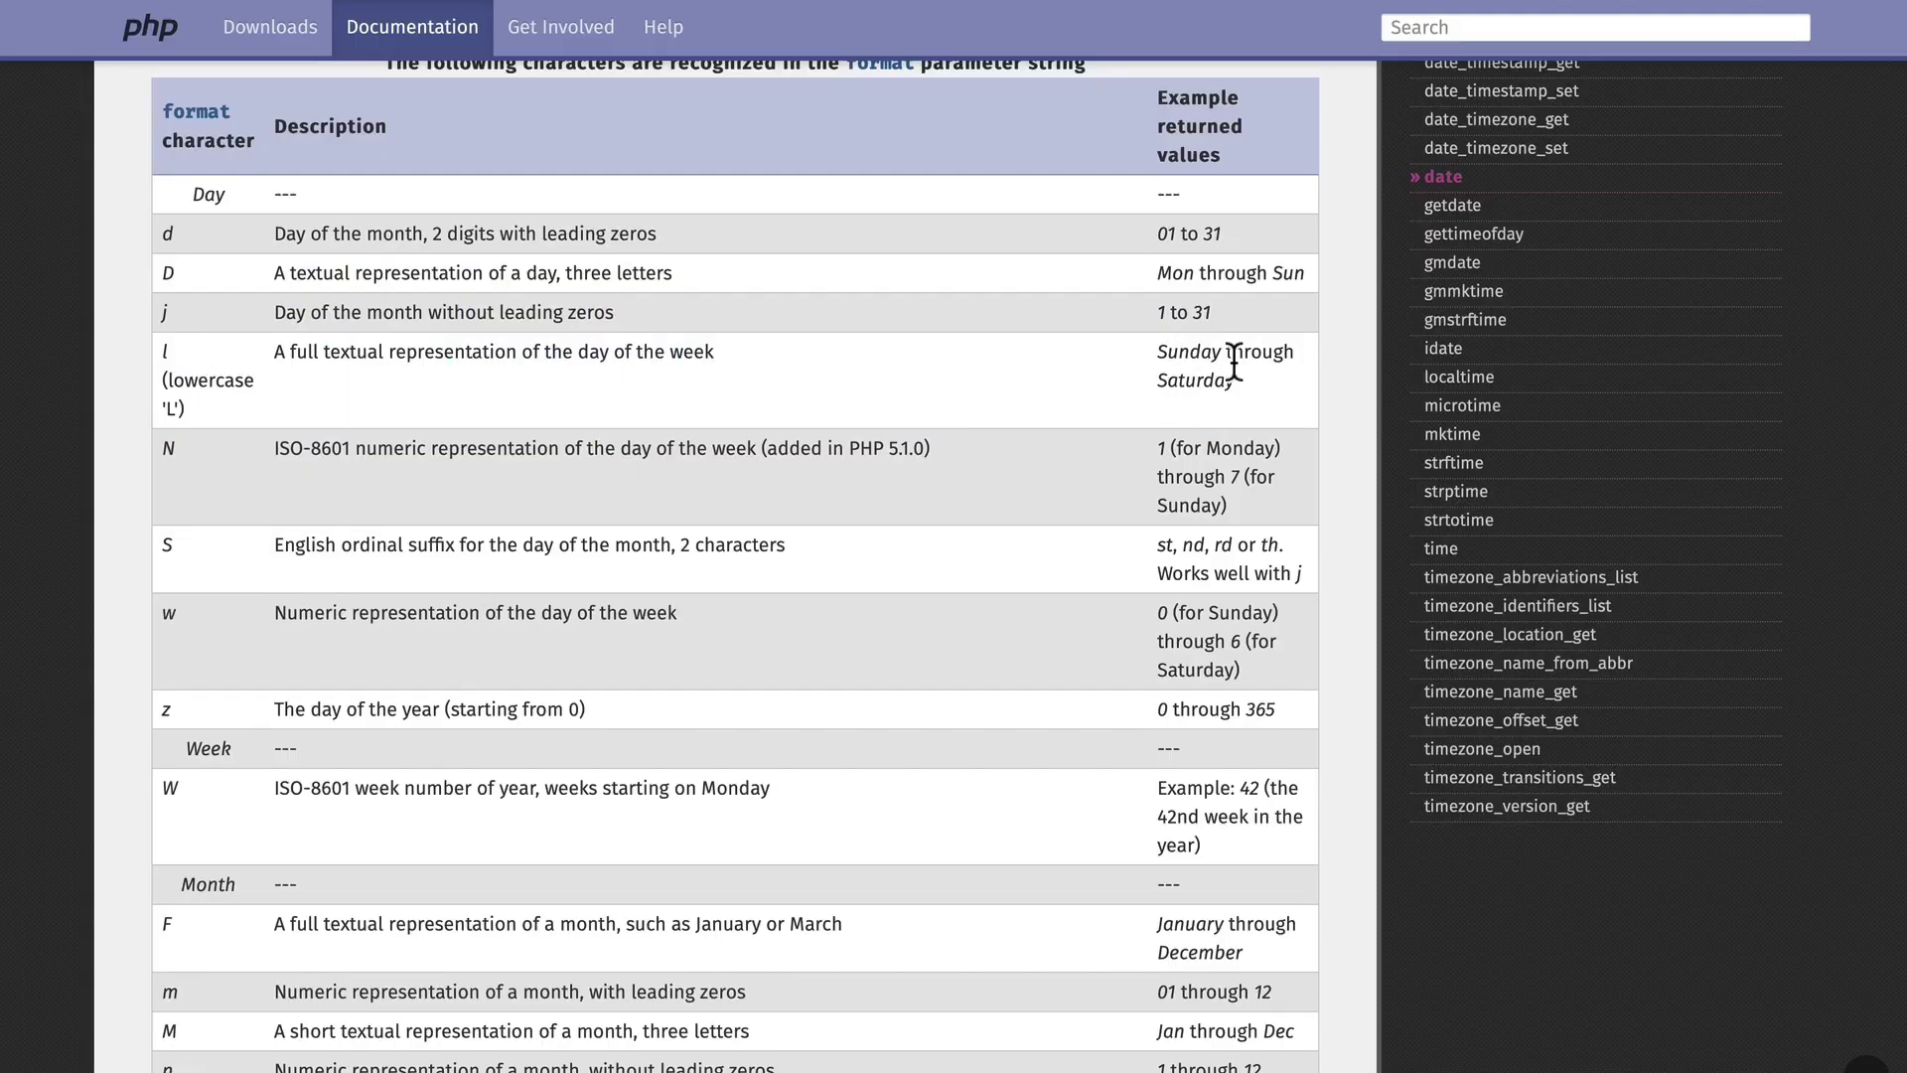
scroll(634, 434, "down", 3)
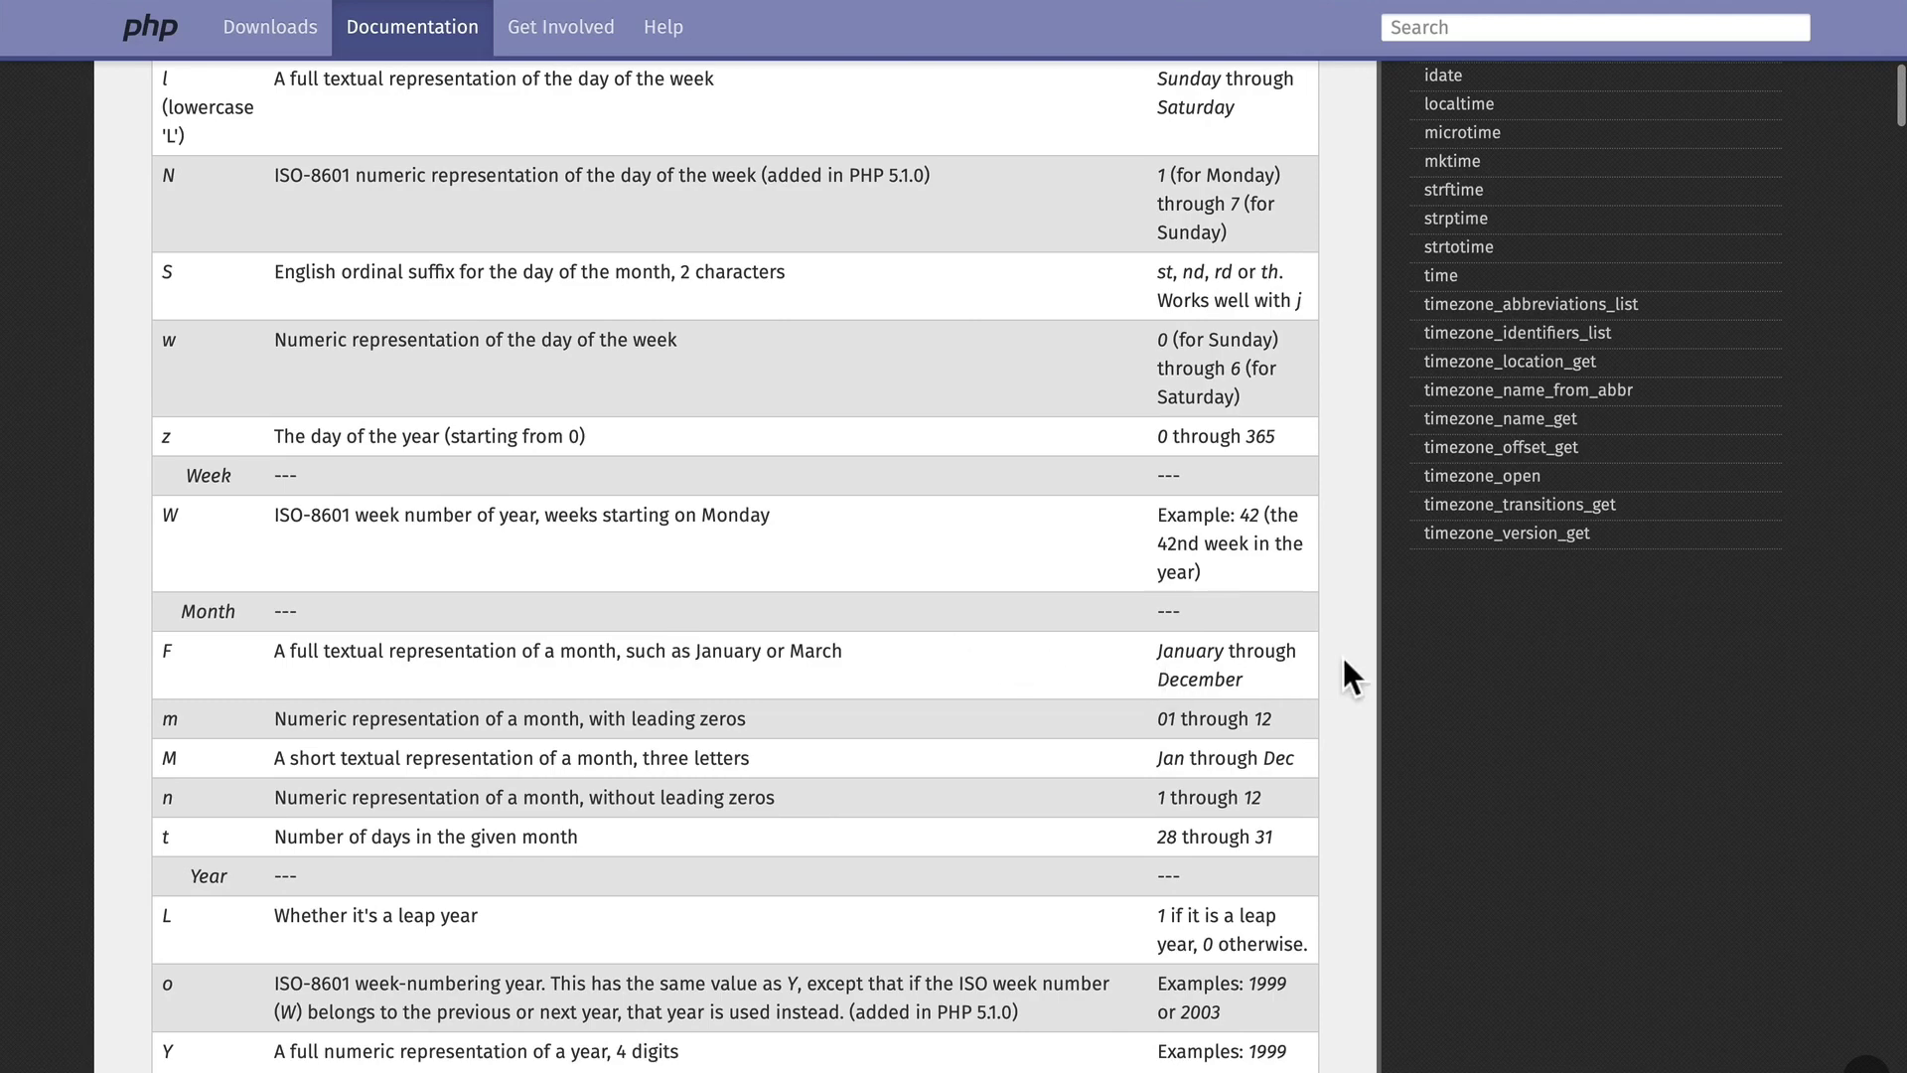
scroll(294, 377, "up", 4)
left_click_drag(1158, 360, 1261, 360)
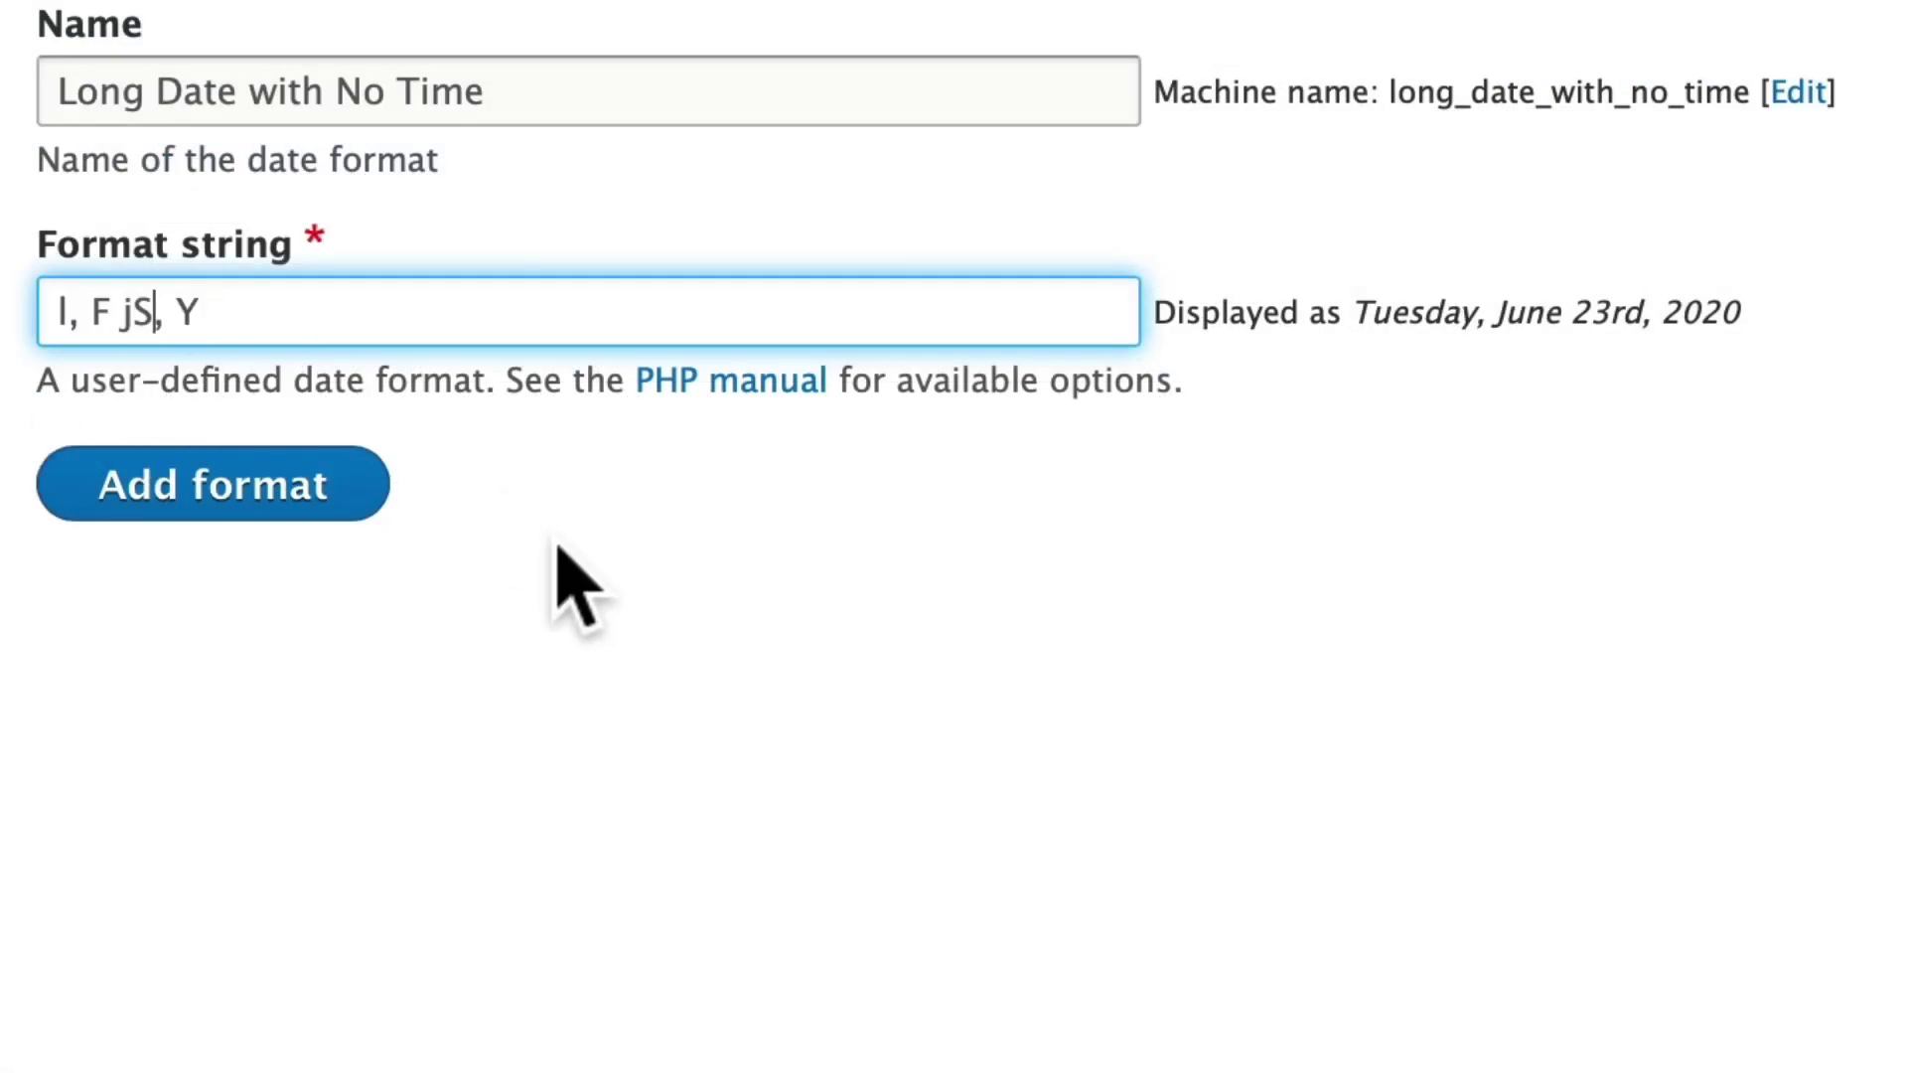
left_click(204, 484)
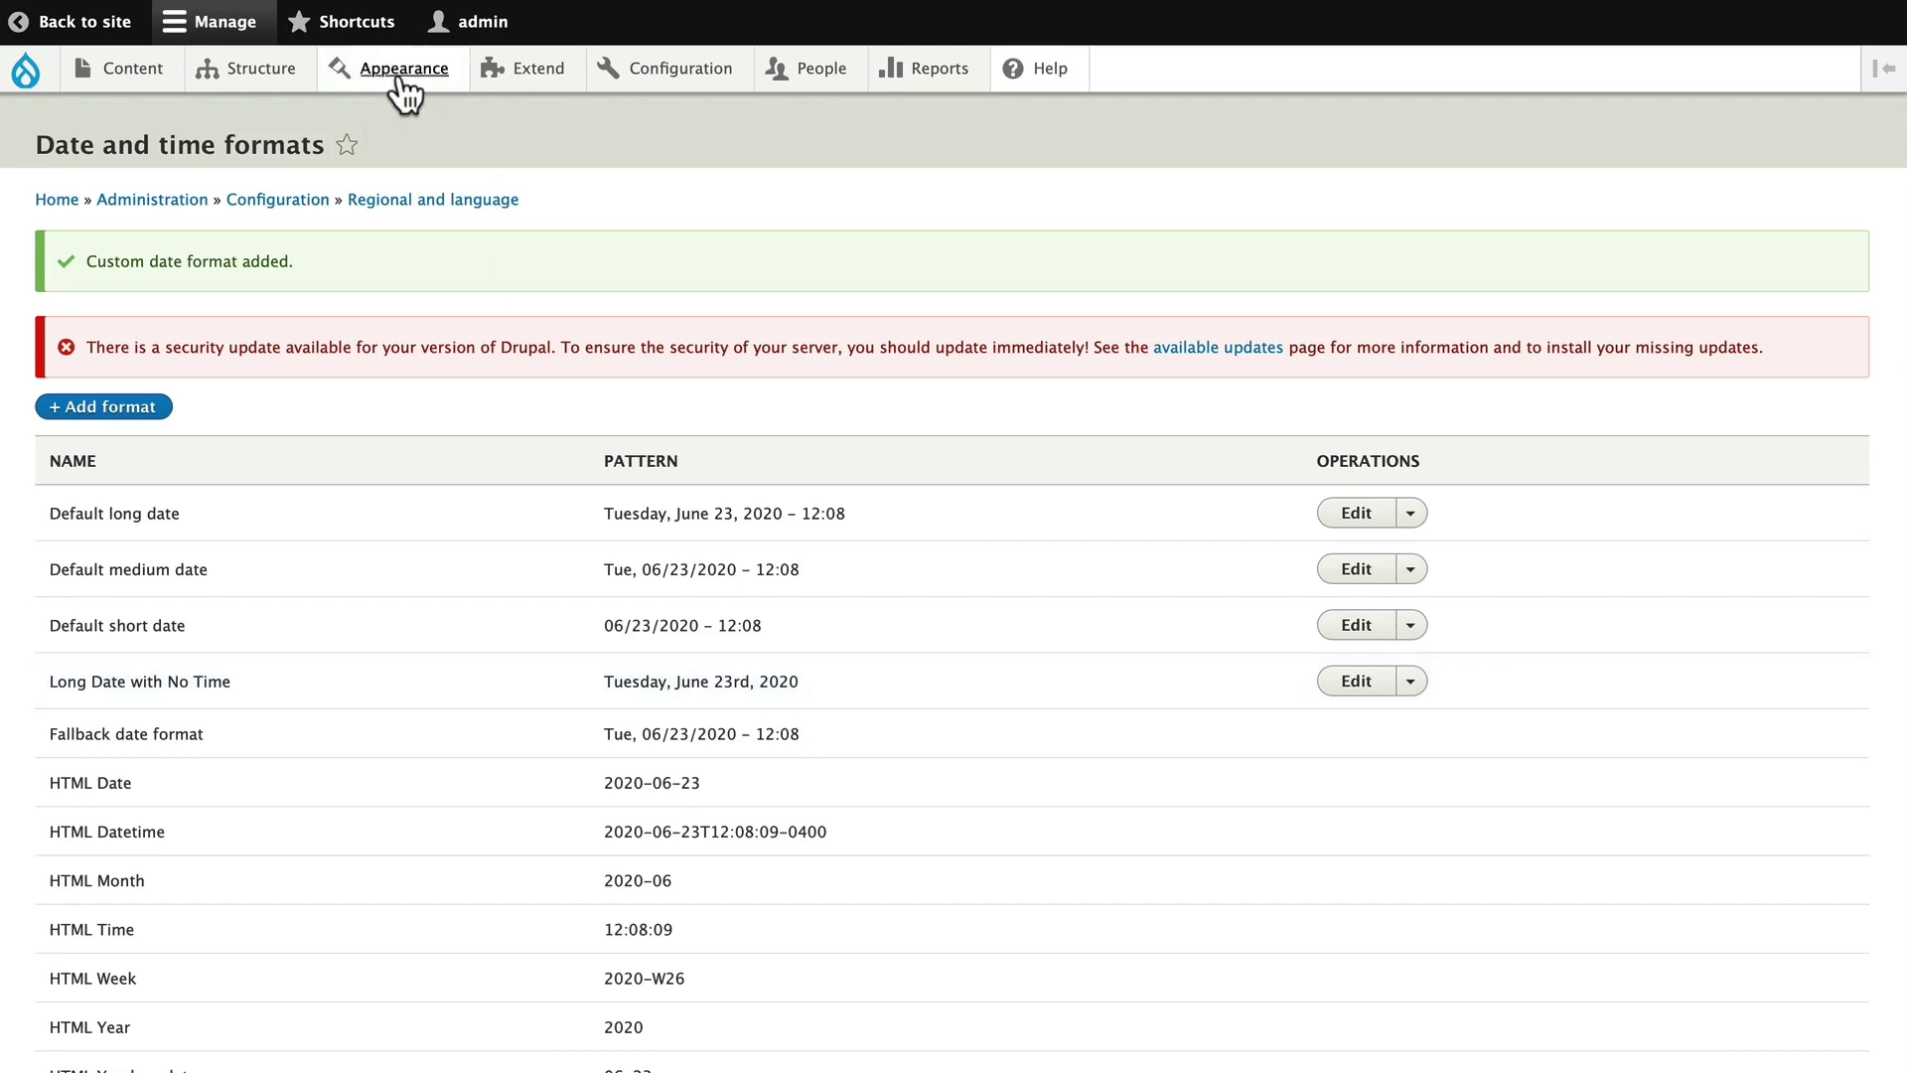
- Switch the Article Date field to the Long Date with No Time format and save the display
mouse_move(264, 74)
mouse_move(238, 270)
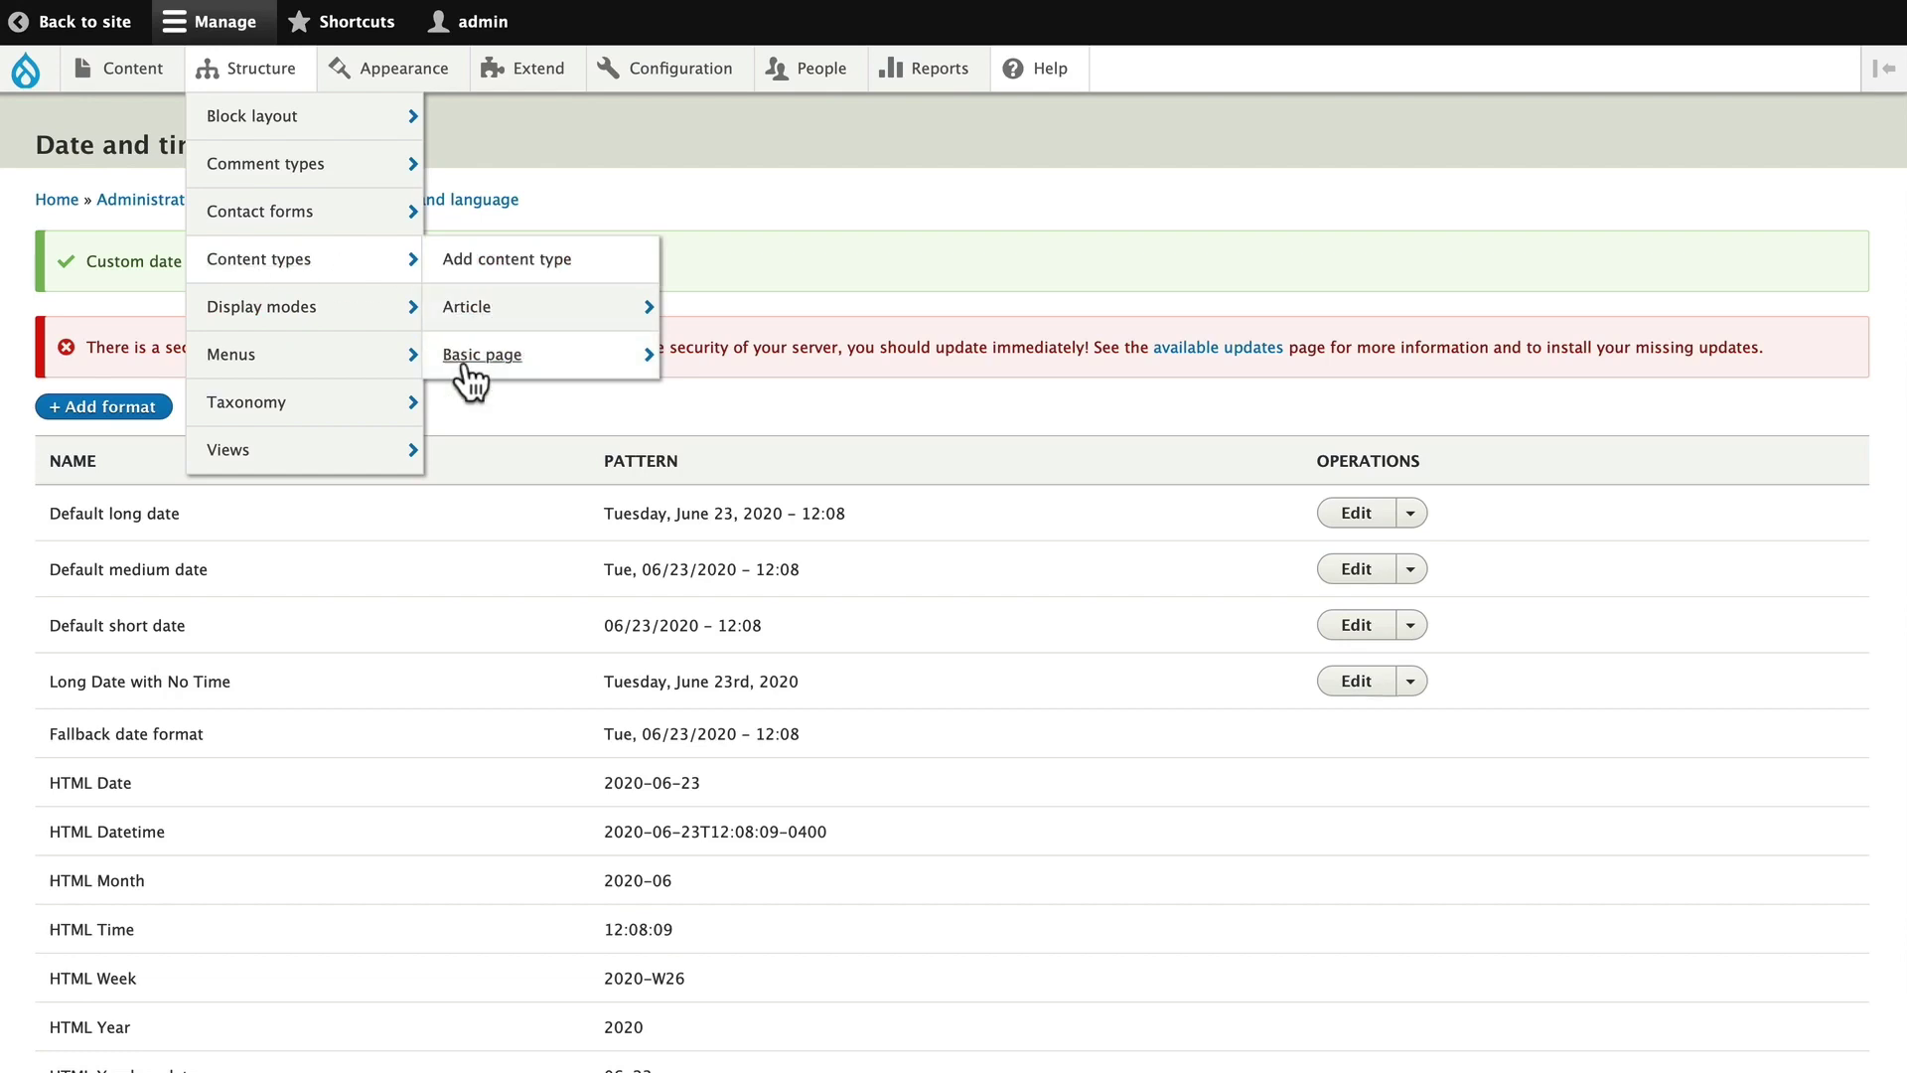
mouse_move(467, 369)
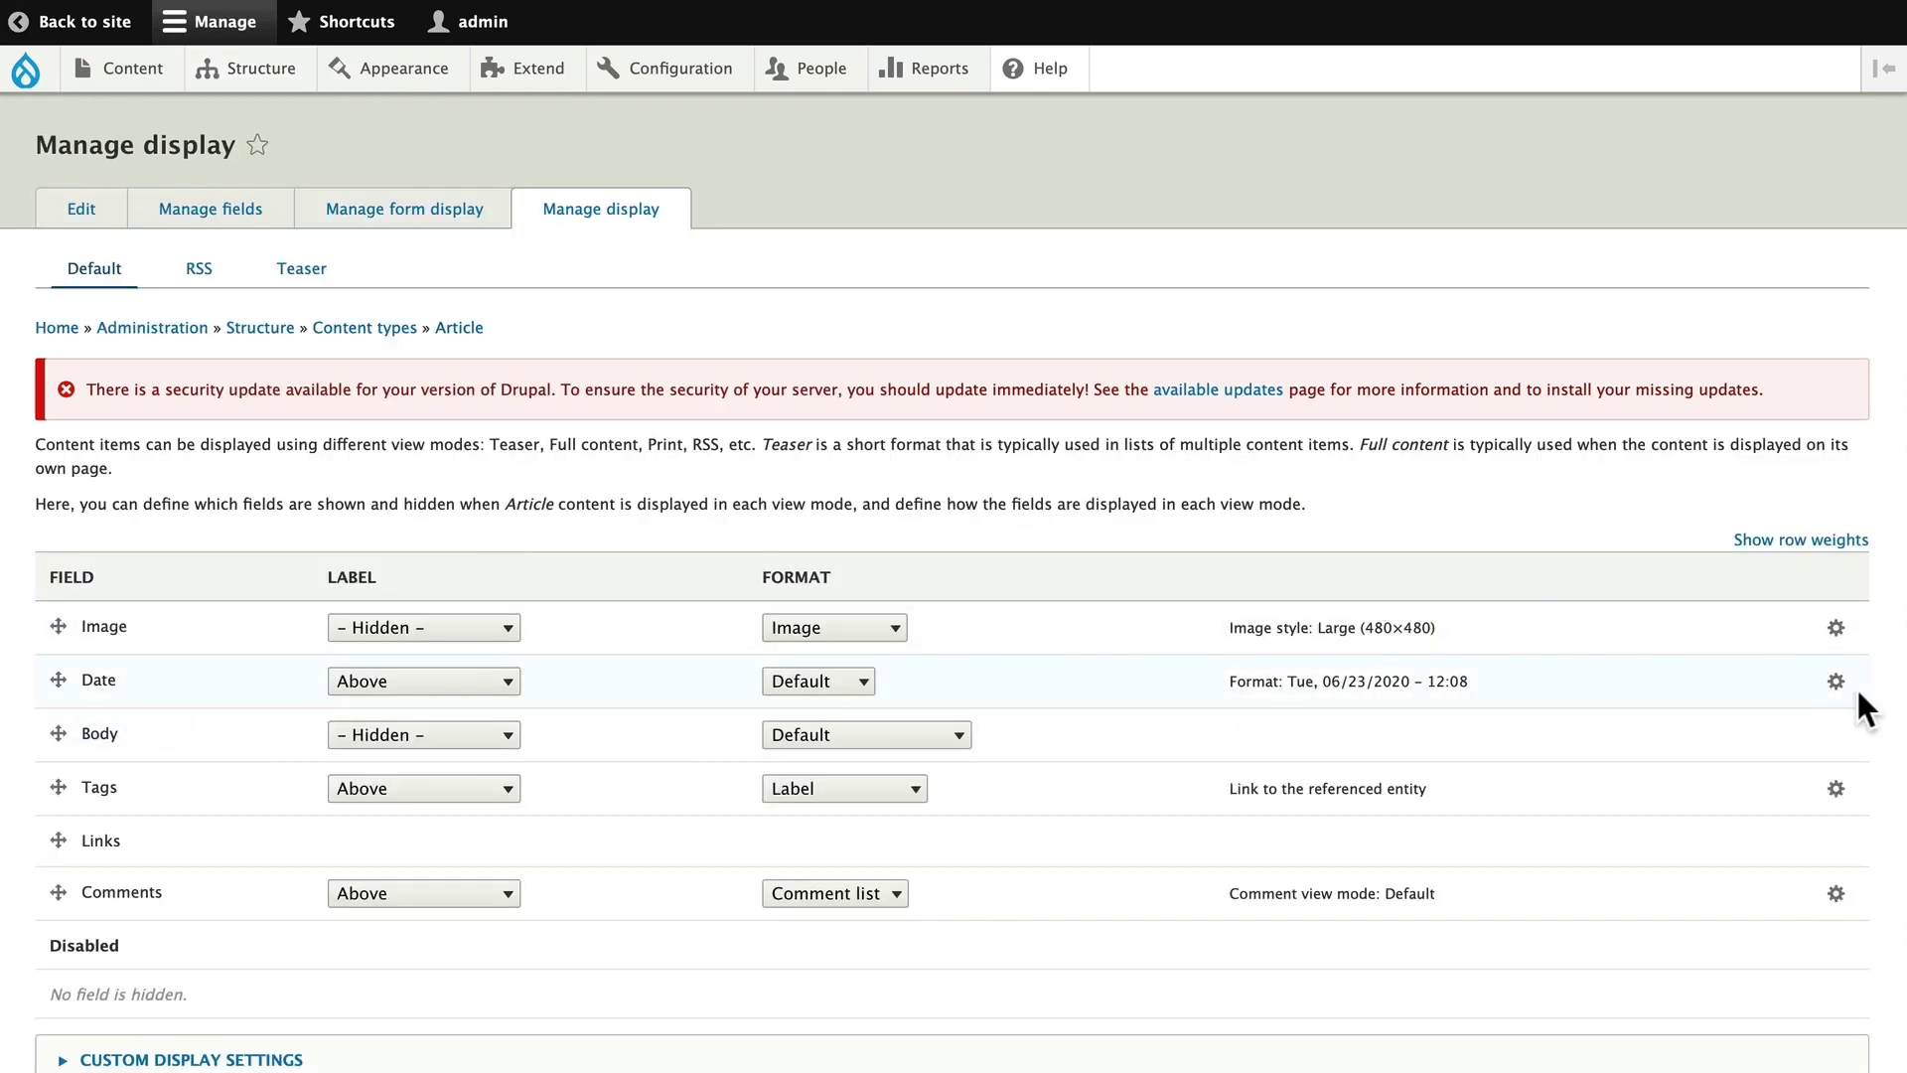
left_click(1837, 683)
left_click(593, 850)
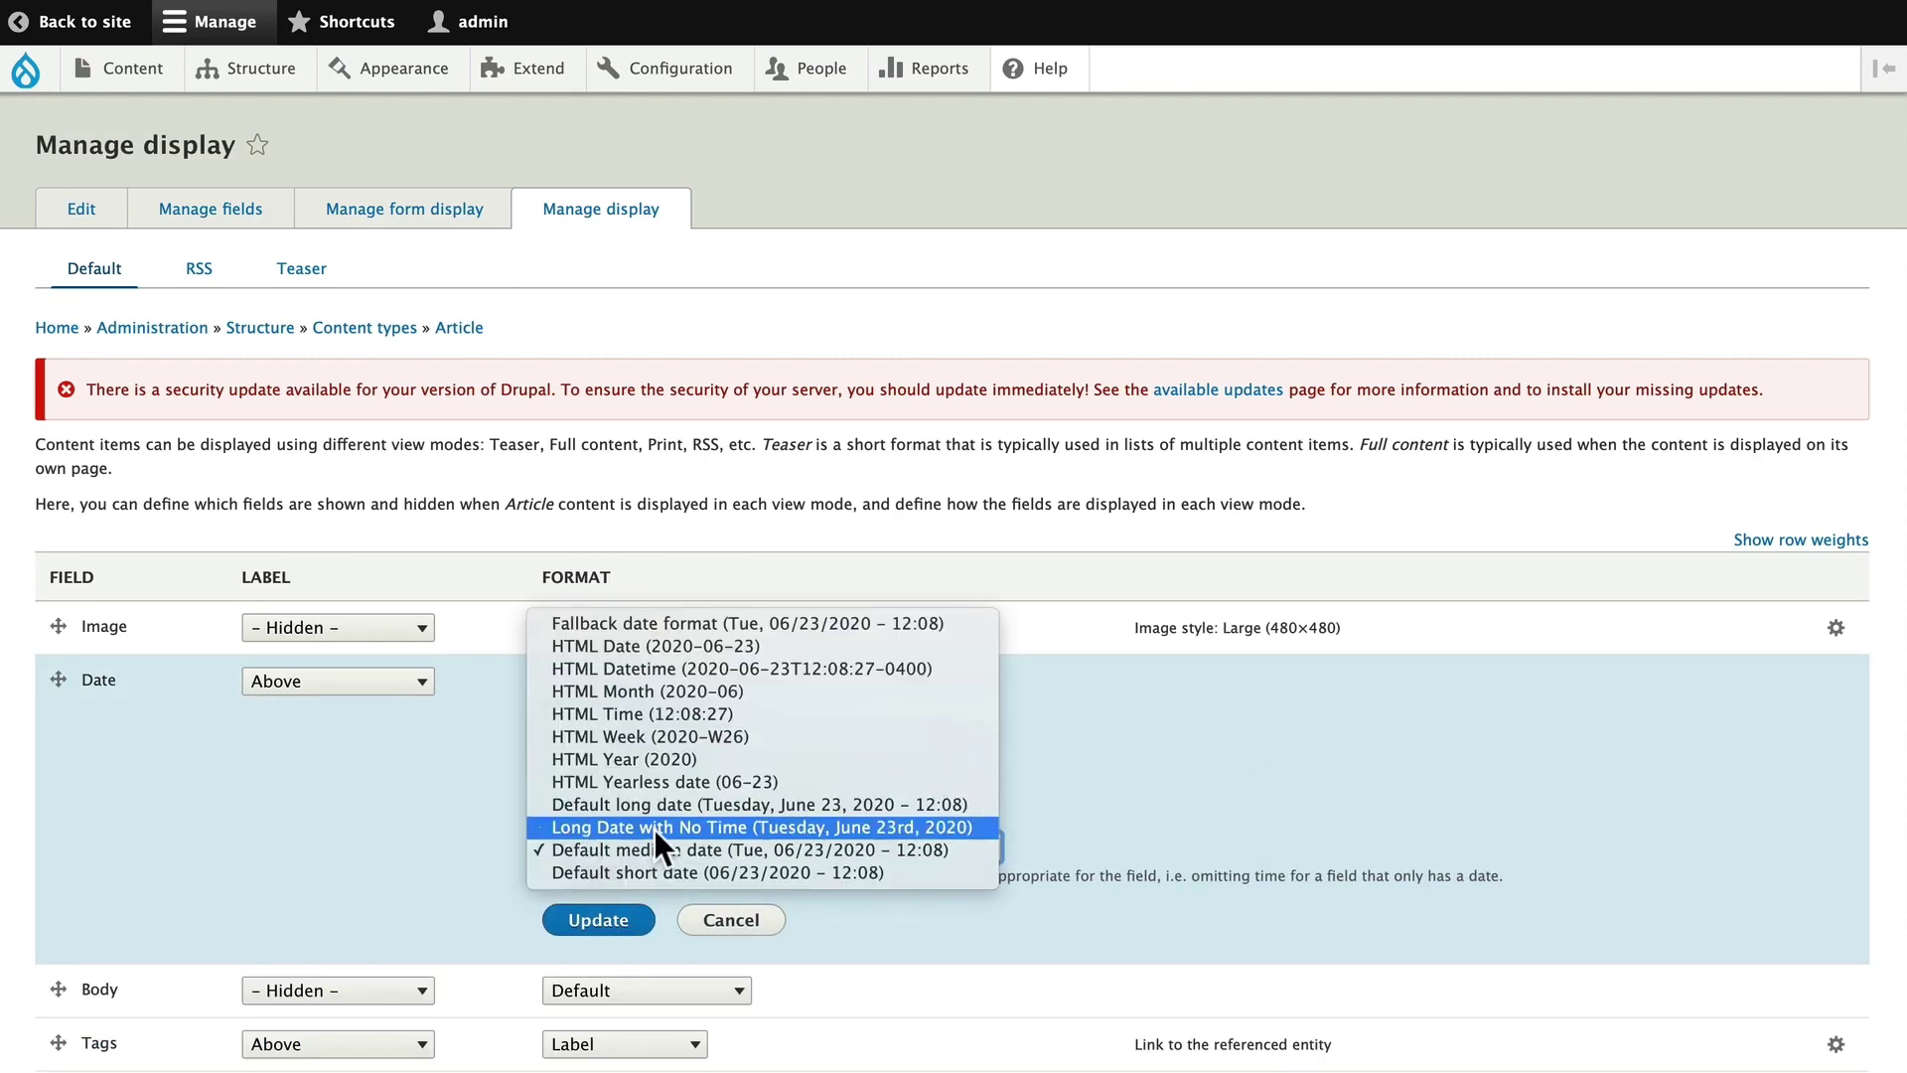
left_click(884, 826)
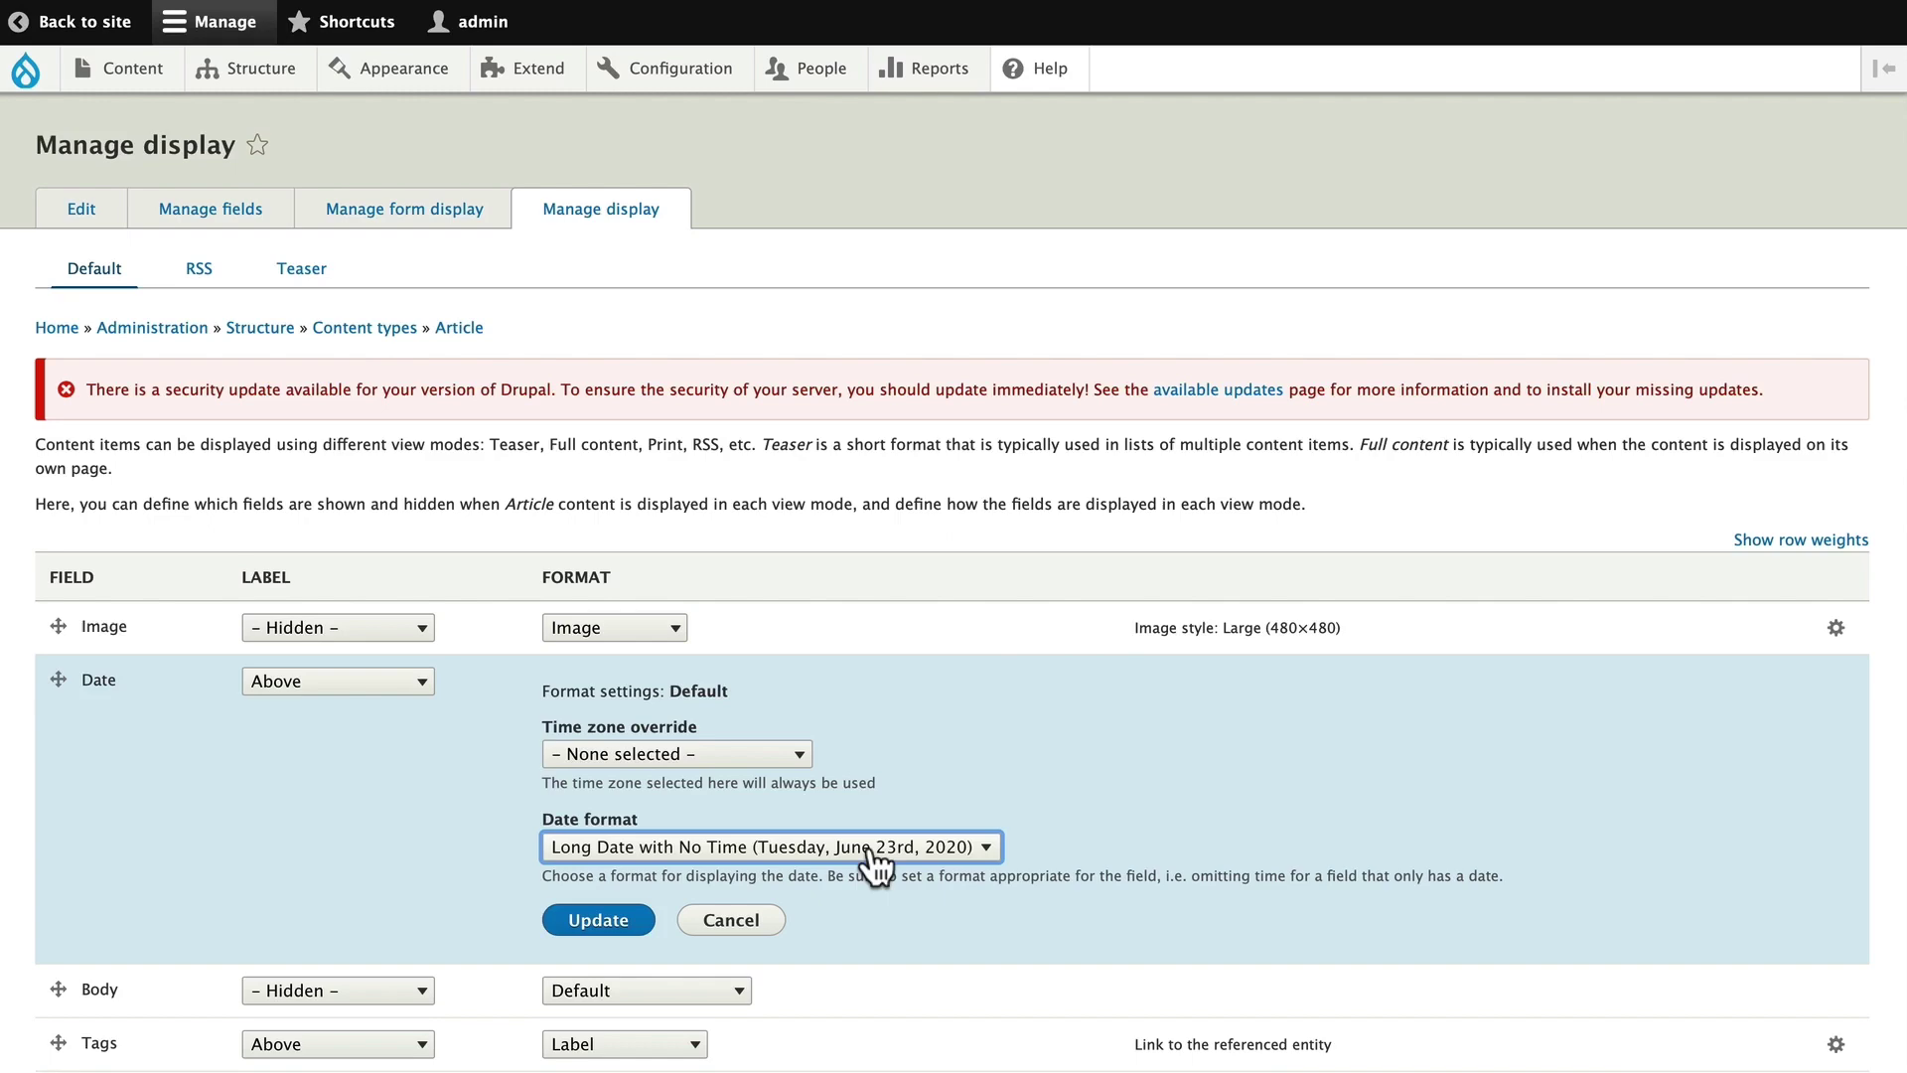
left_click(602, 922)
scroll(600, 920, "down", 2)
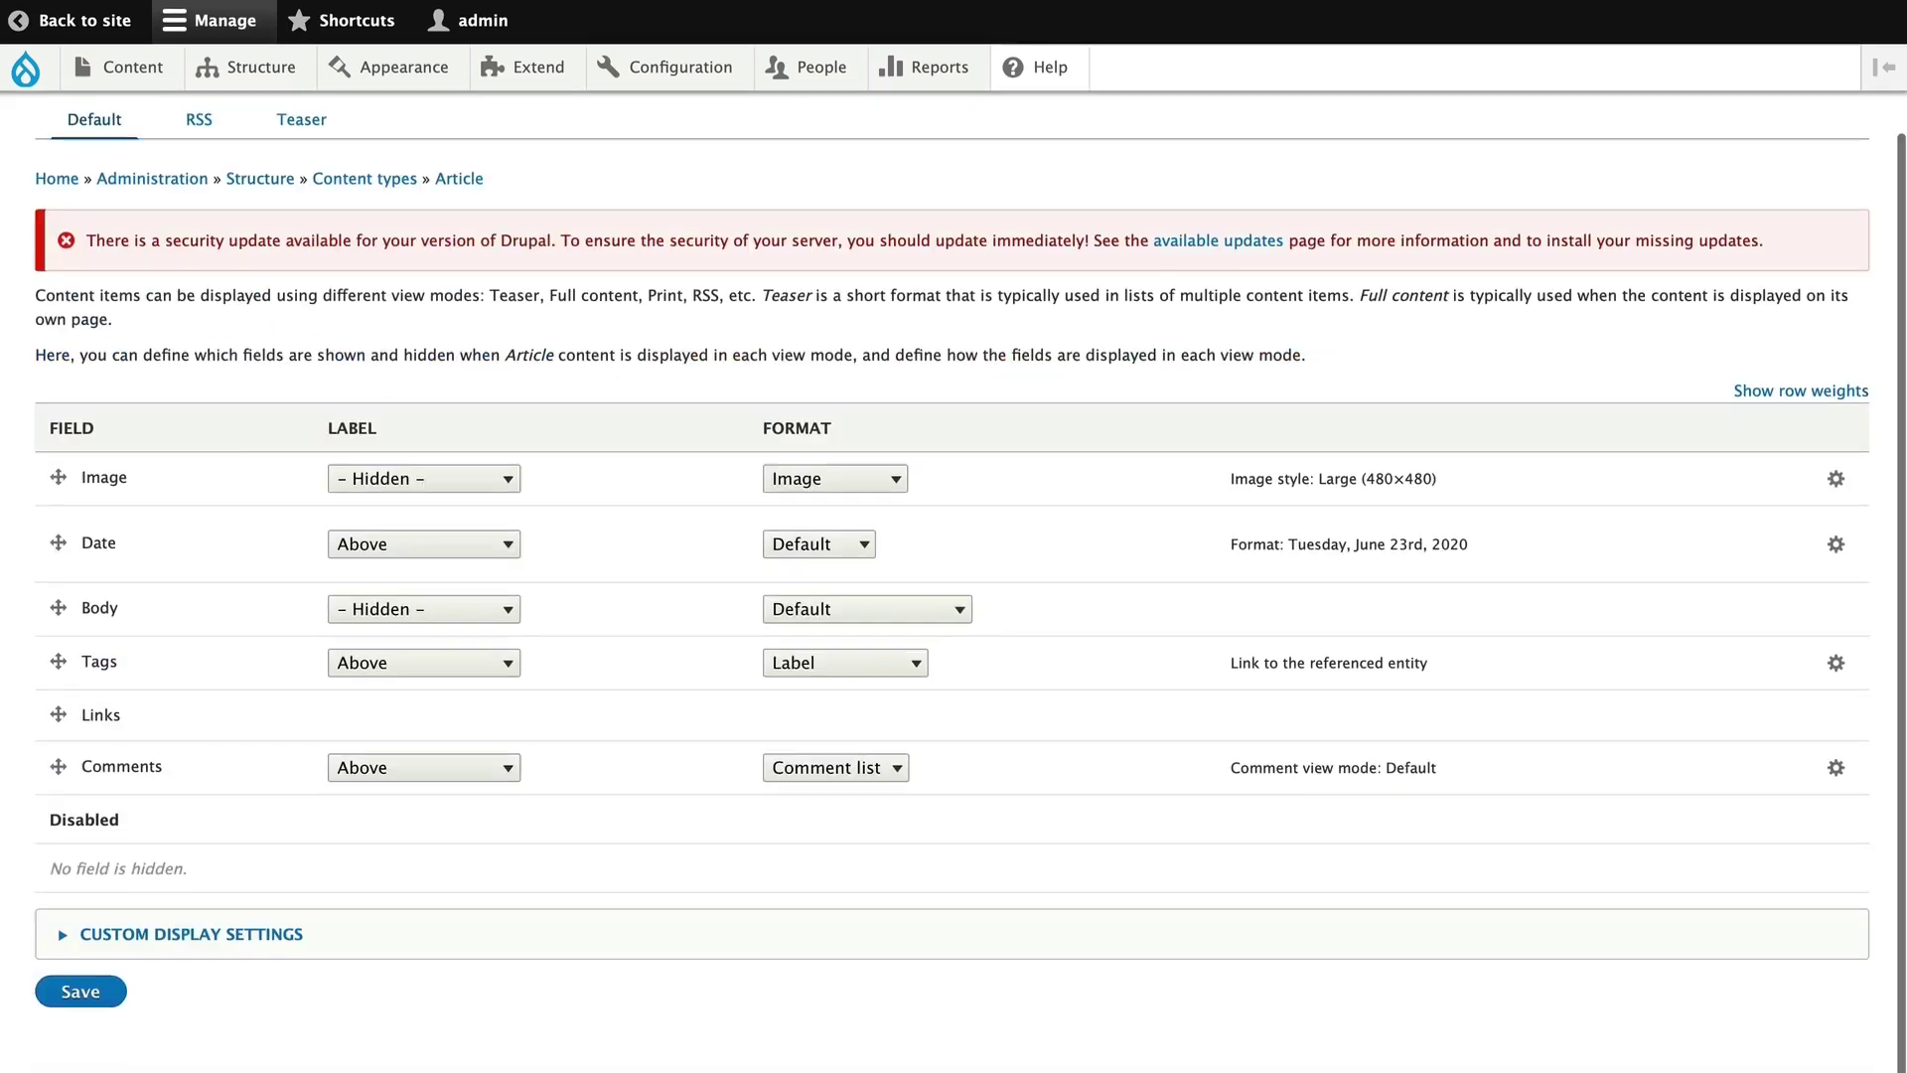
left_click(81, 993)
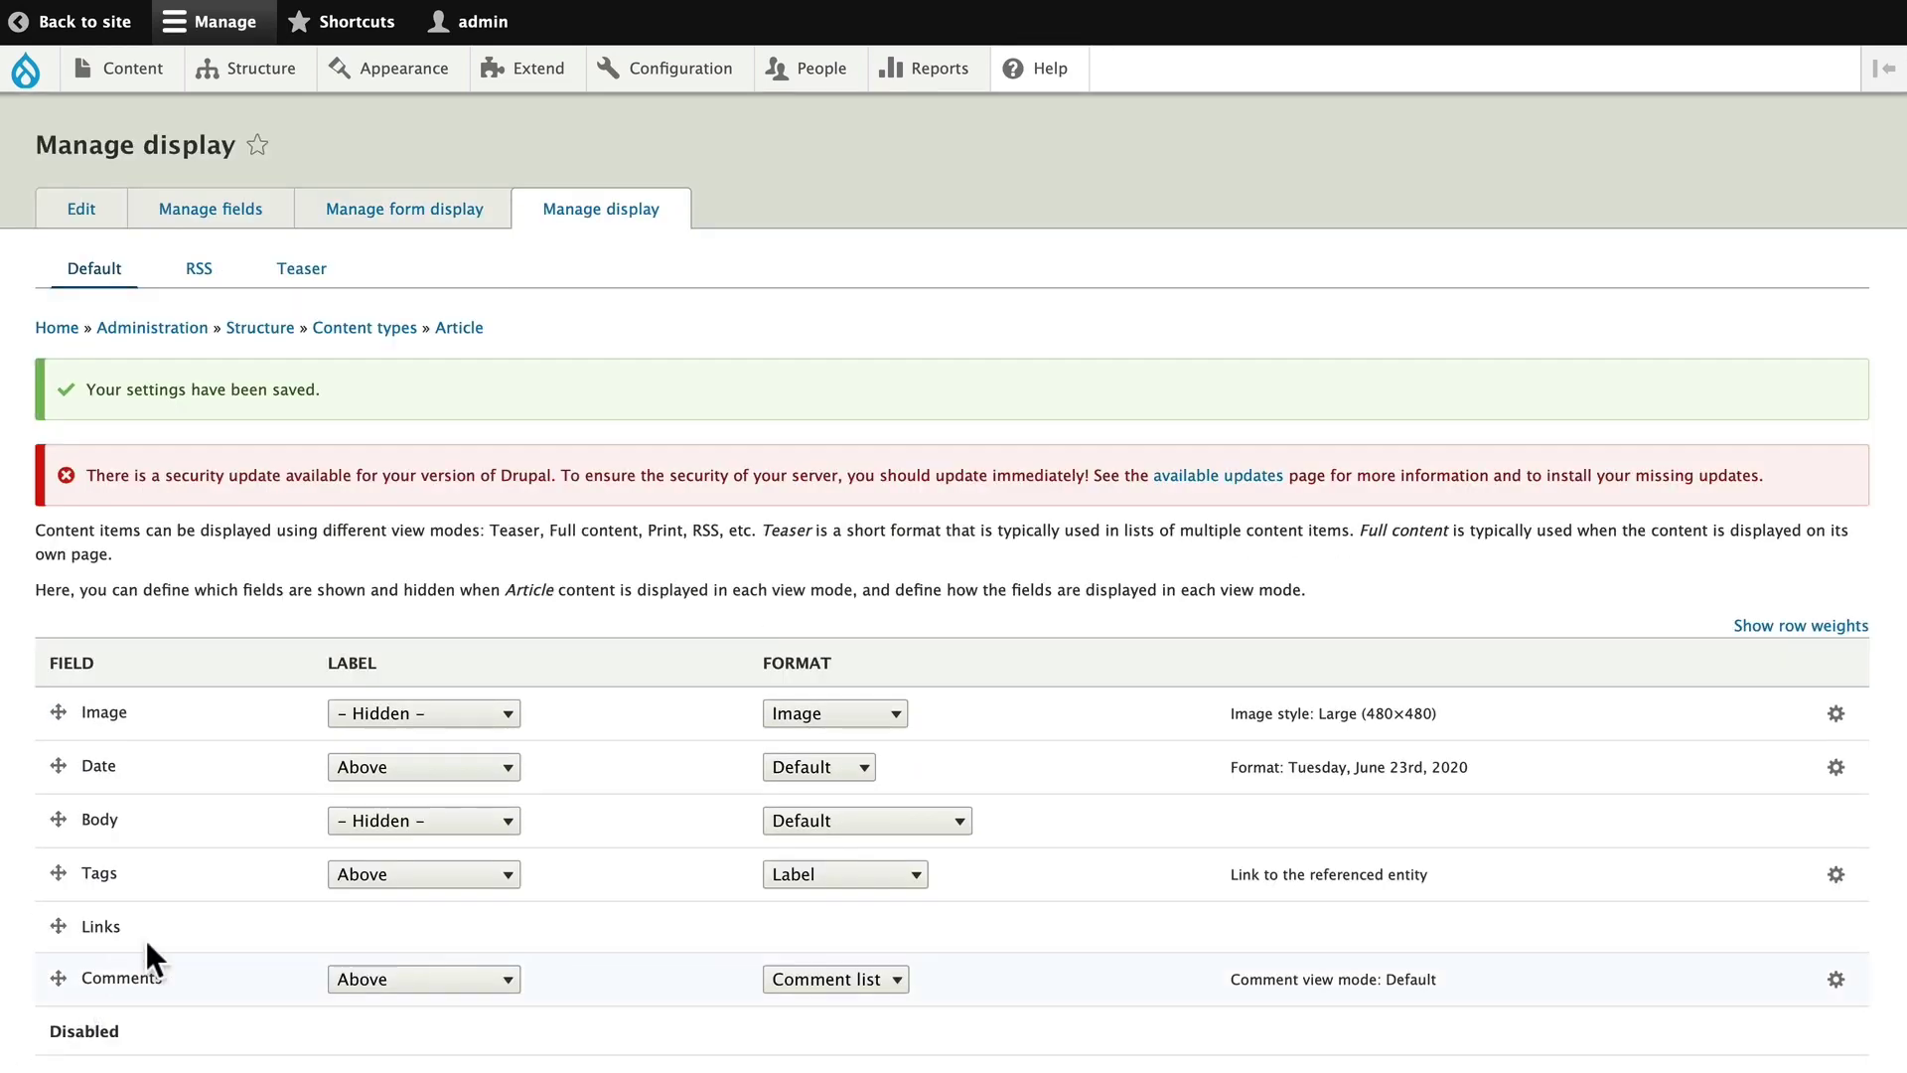
- View the Sample Article and highlight its Date reading Tuesday, June 23rd, 2020
left_click(84, 26)
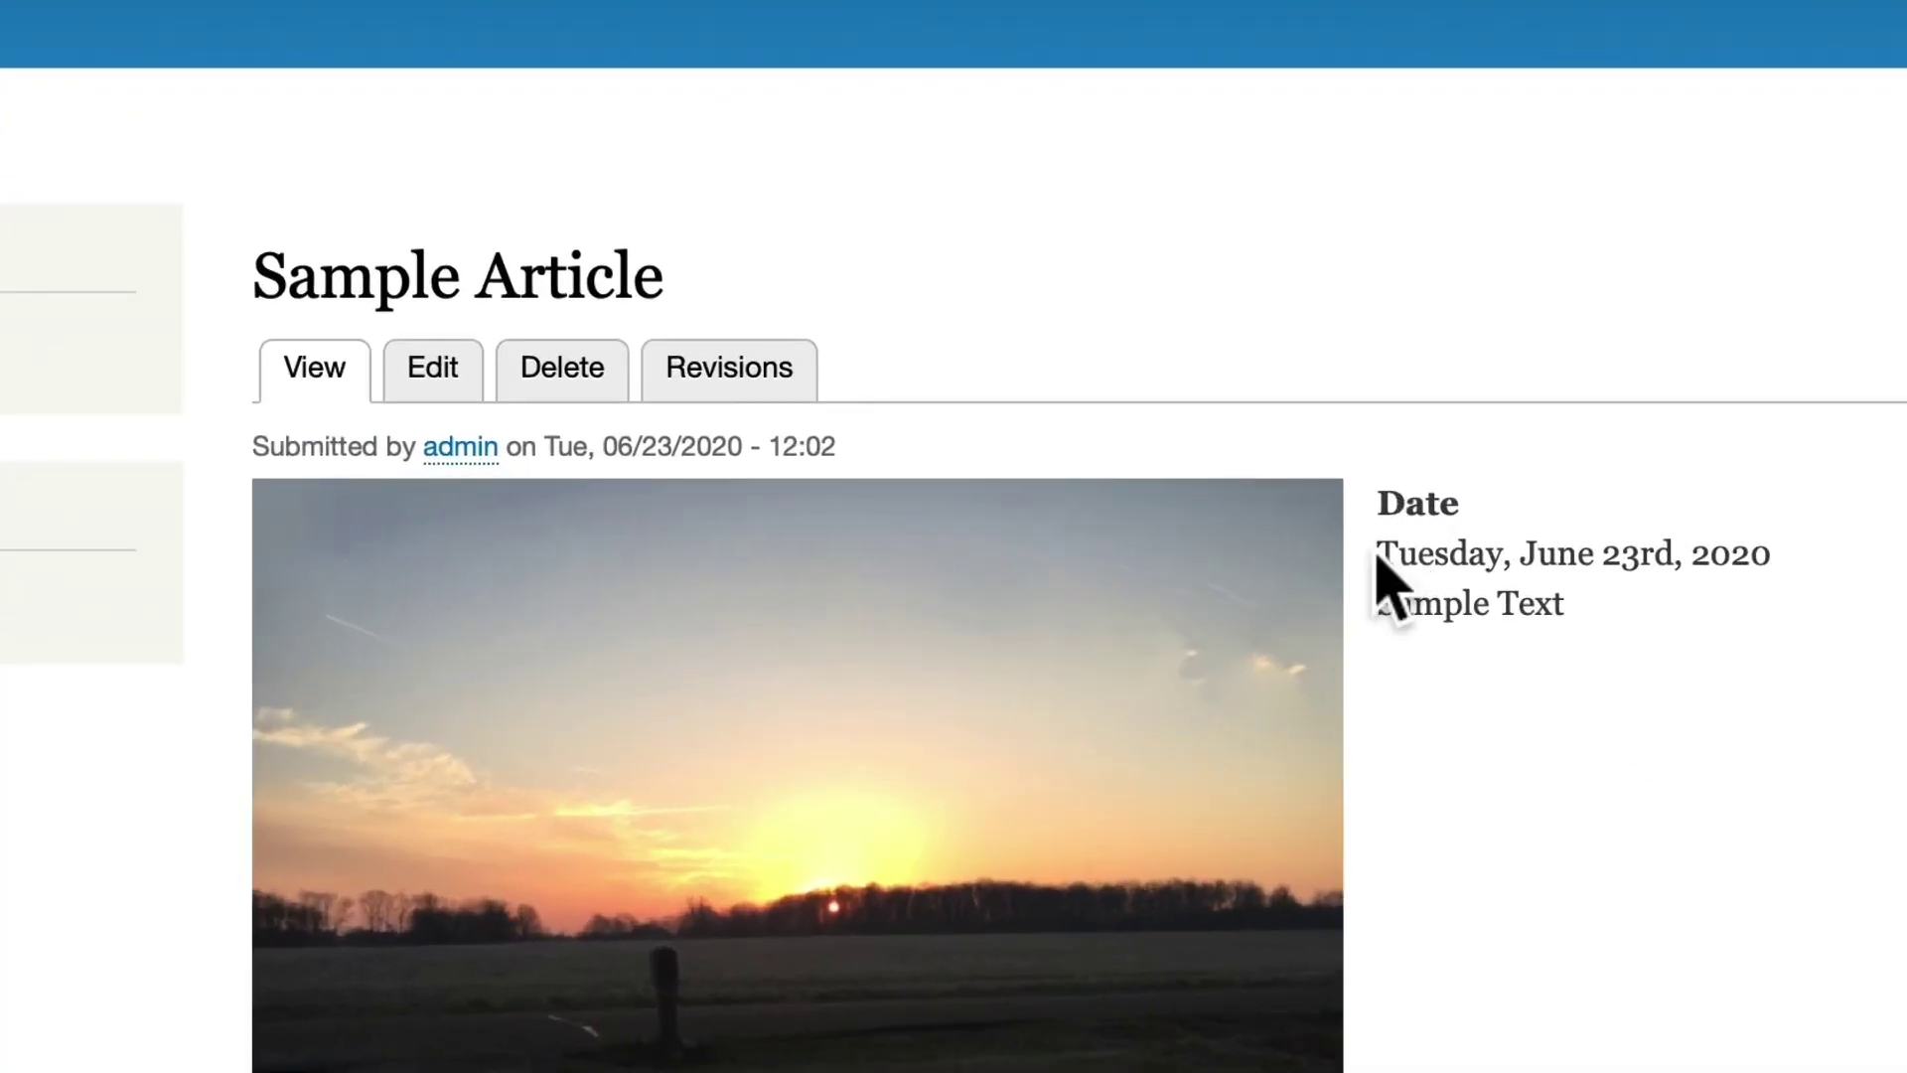
left_click_drag(1379, 552, 1781, 543)
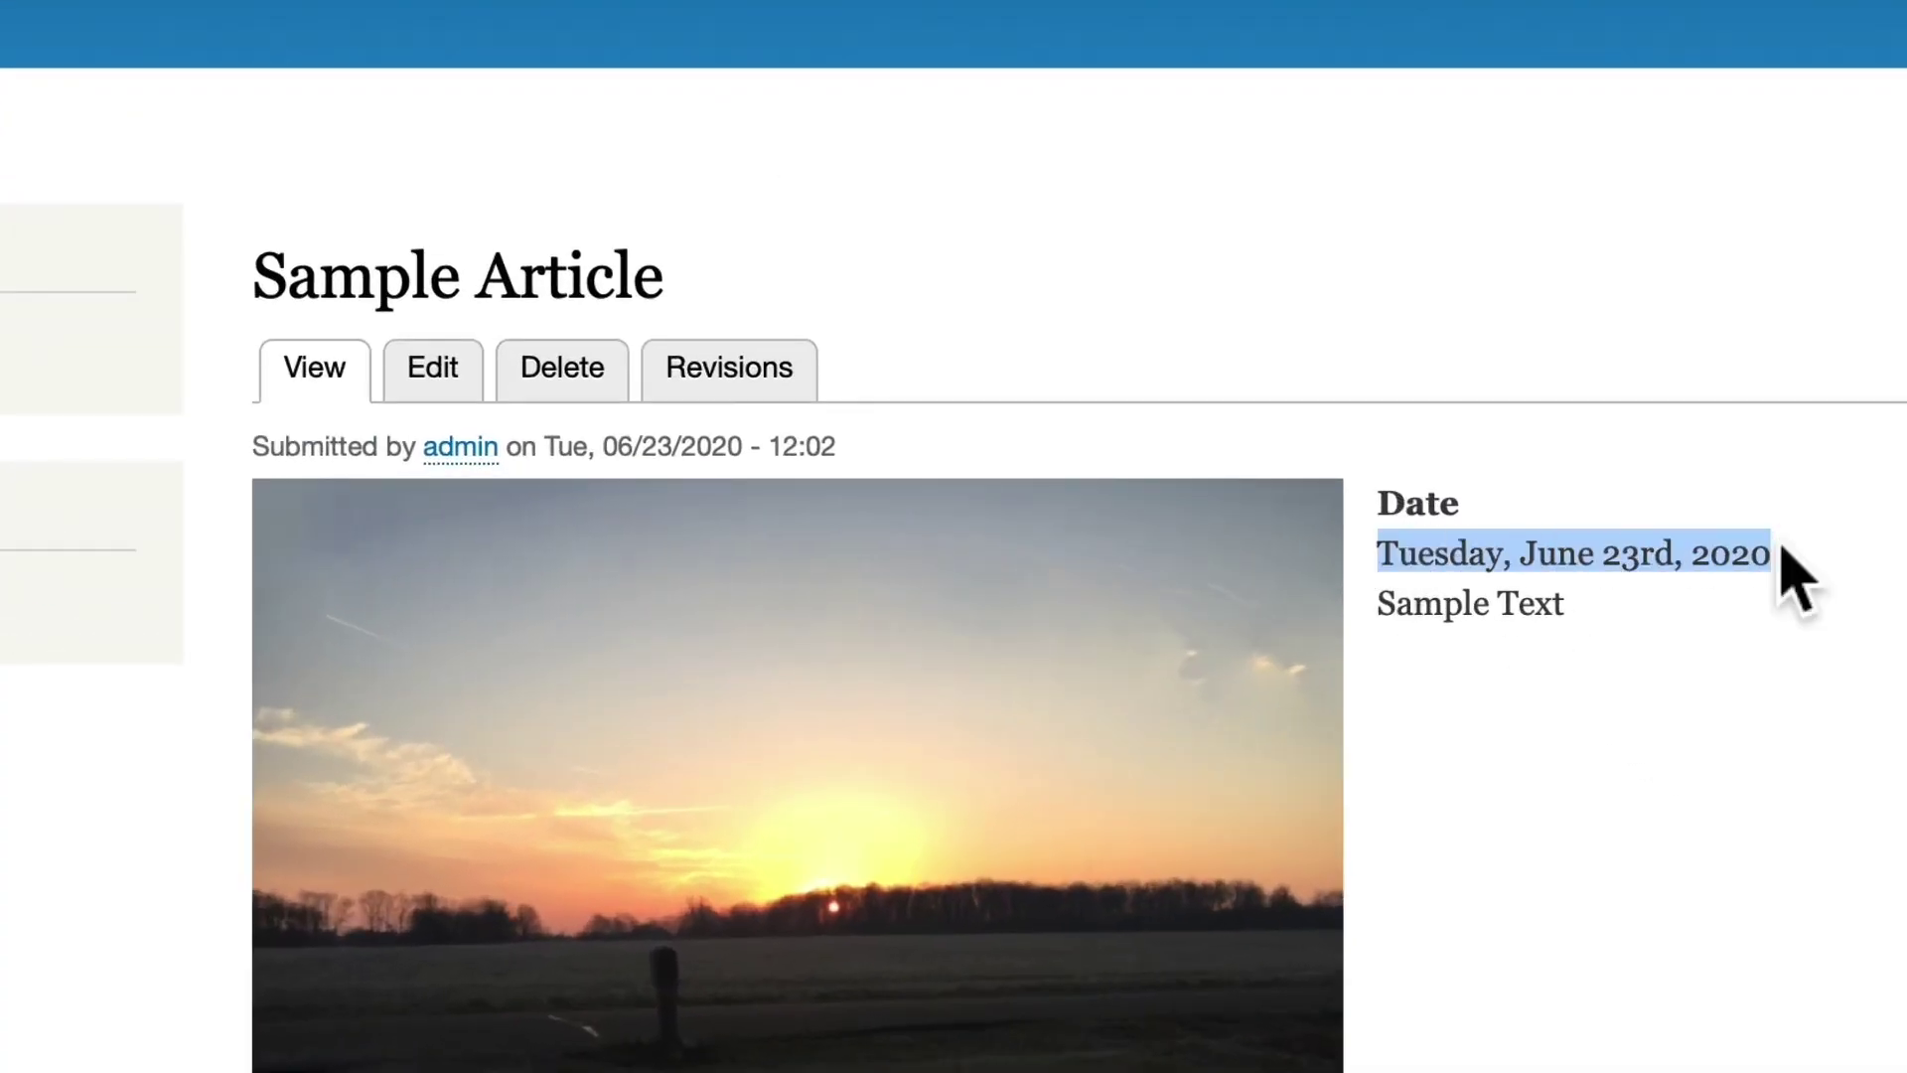